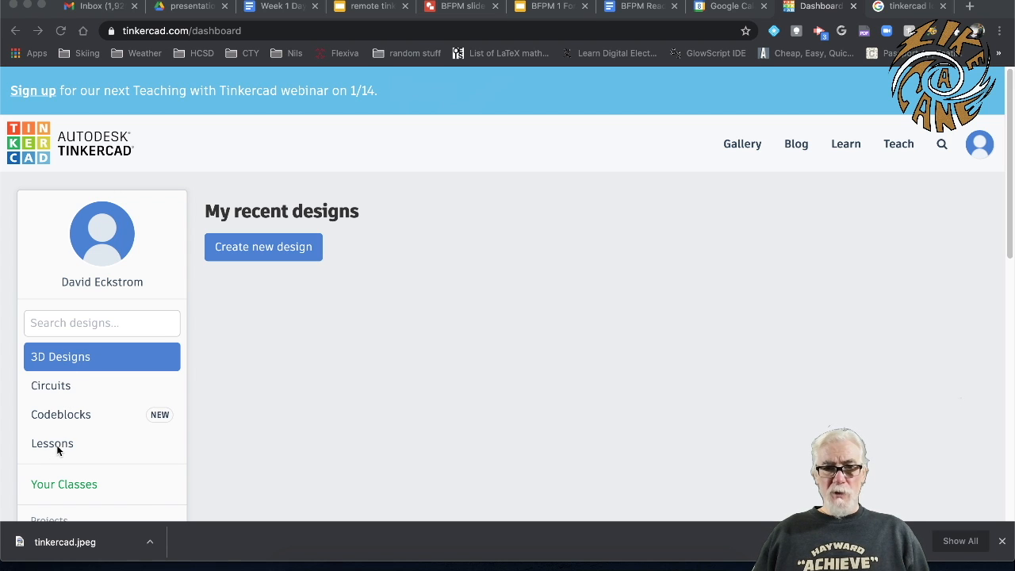
# Start the Try Circuits starter lesson from the Circuits section and dismiss the micro:bit announcement
pyautogui.click(55, 390)
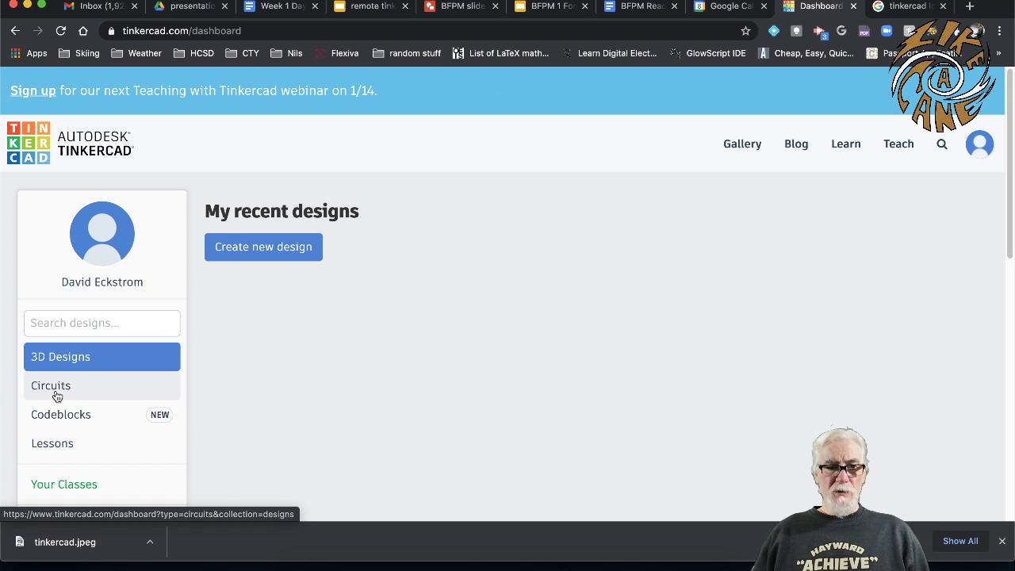
pyautogui.click(57, 394)
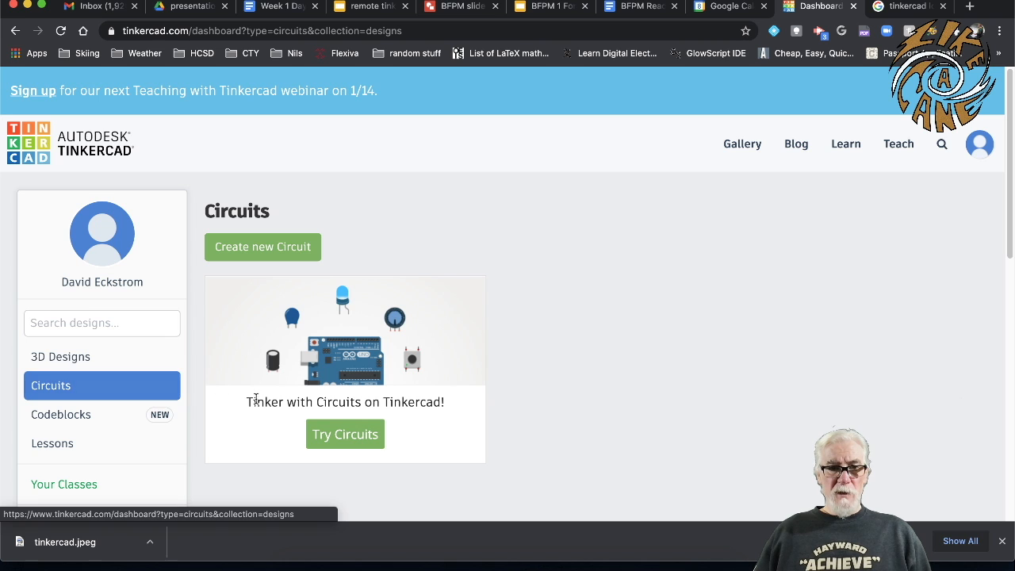
pyautogui.click(352, 438)
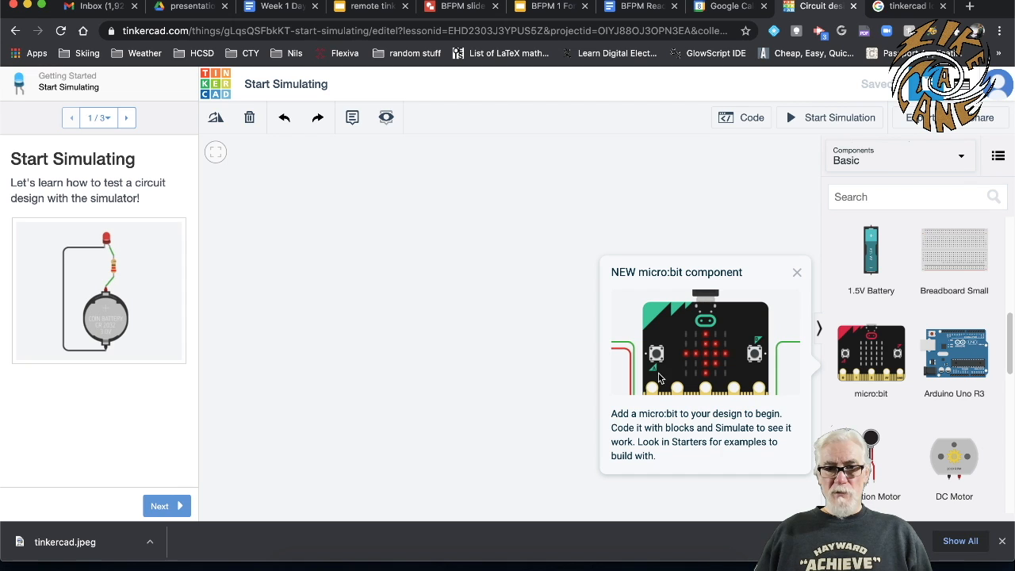
pyautogui.click(805, 274)
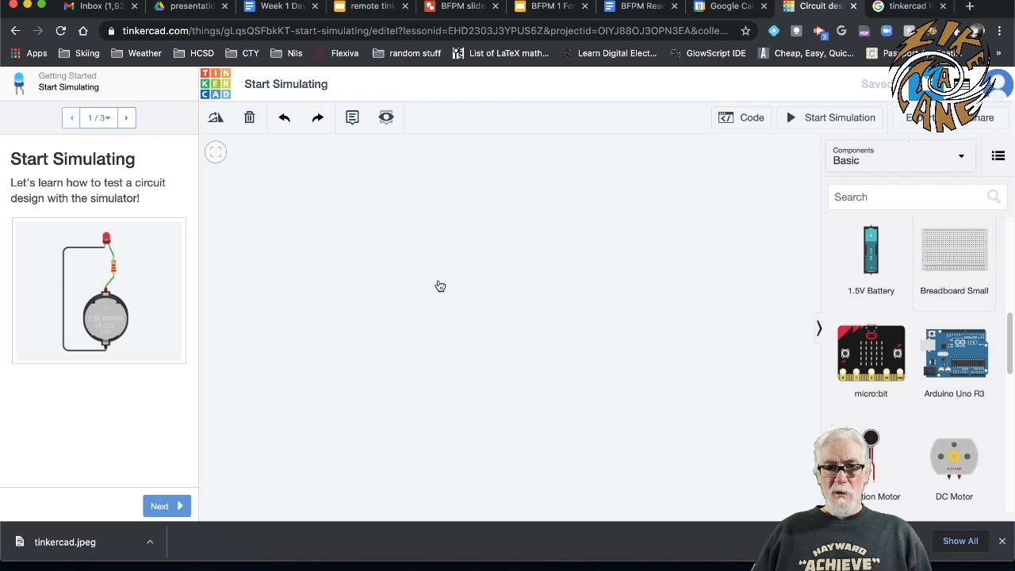
# Place a Breadboard Small and an Arduino Uno R3 below it, leaving a gap between the two boards
pyautogui.click(954, 259)
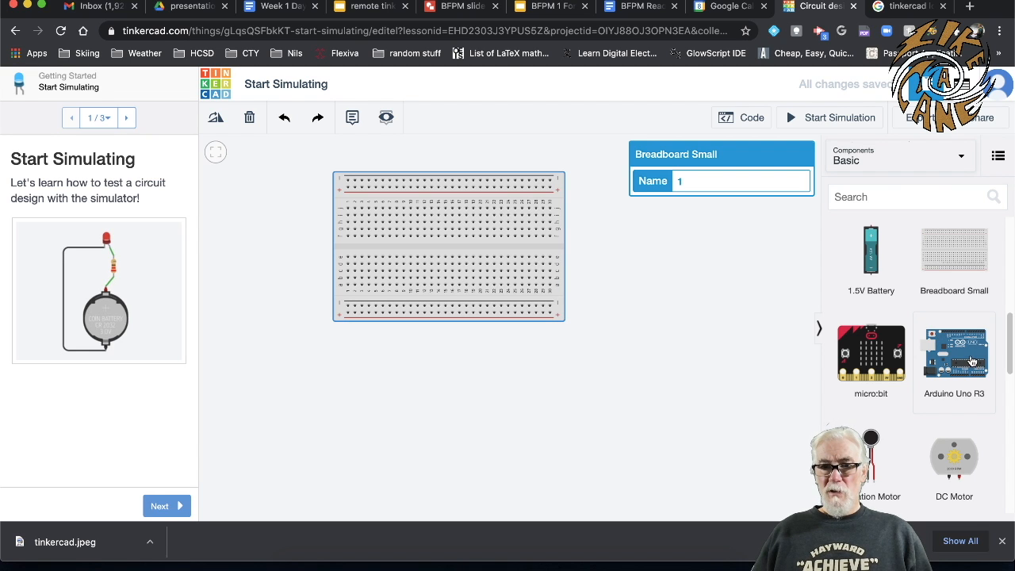
pyautogui.moveTo(971, 361); pyautogui.dragTo(474, 403)
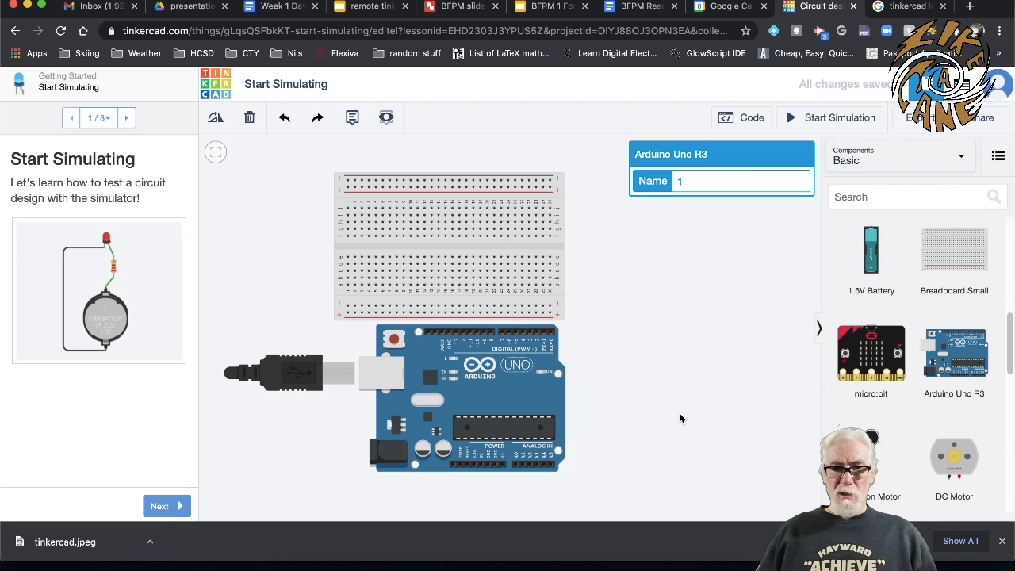
pyautogui.moveTo(437, 262); pyautogui.dragTo(470, 256)
pyautogui.moveTo(494, 378); pyautogui.dragTo(496, 386)
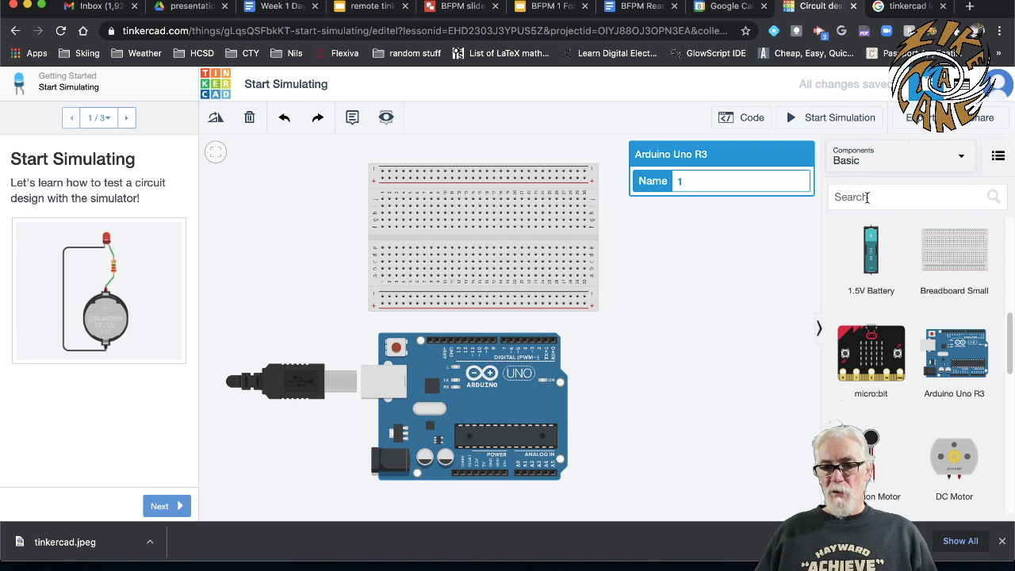
# From the Basic components, place a red LED in the lower half of the breadboard
pyautogui.click(864, 162)
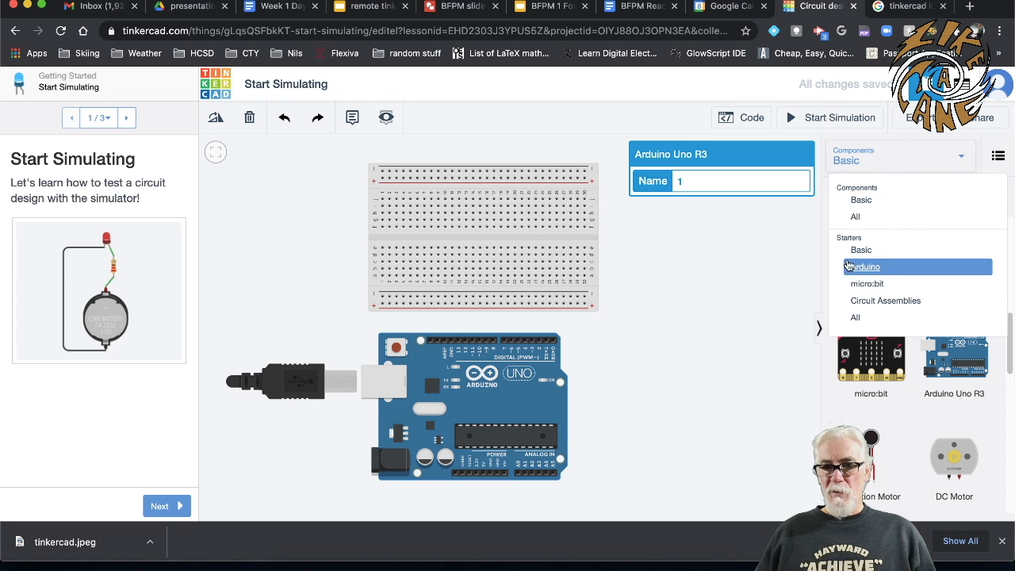
pyautogui.click(875, 204)
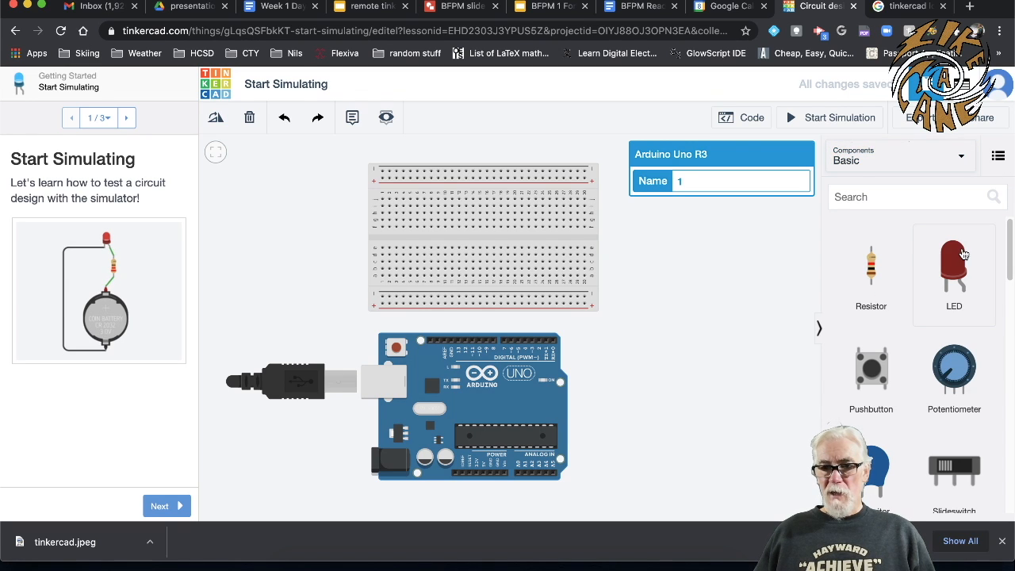
pyautogui.moveTo(961, 254); pyautogui.dragTo(484, 268)
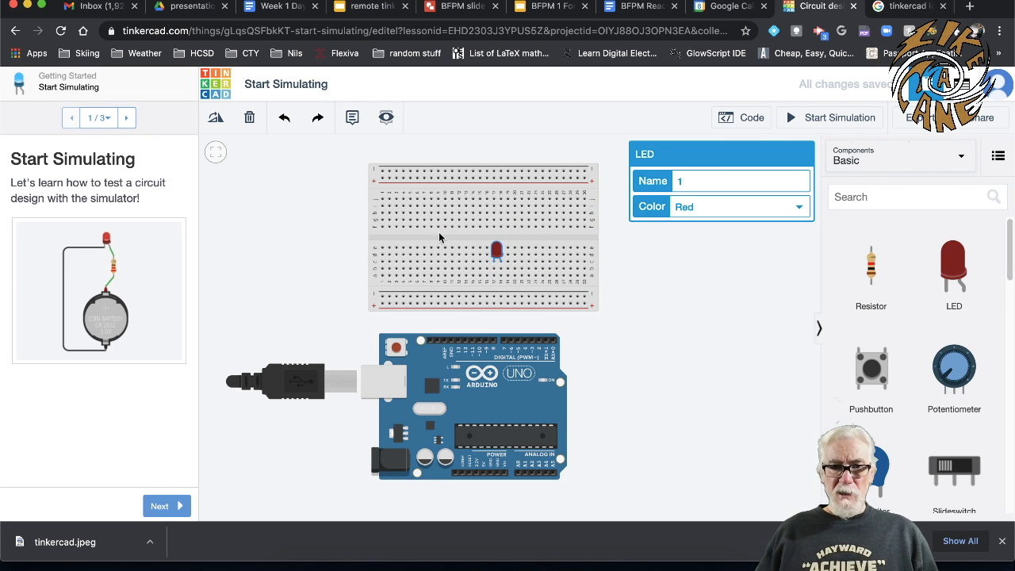
pyautogui.click(215, 152)
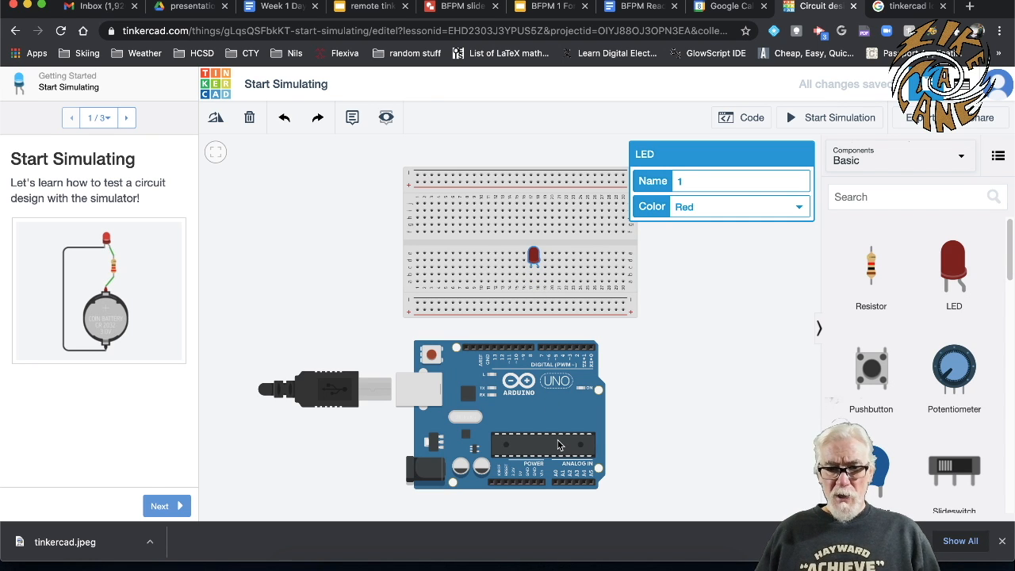
# Wire the Arduino's 5V pin to the first hole of the breadboard's lower positive rail and colour the wire red
pyautogui.click(520, 481)
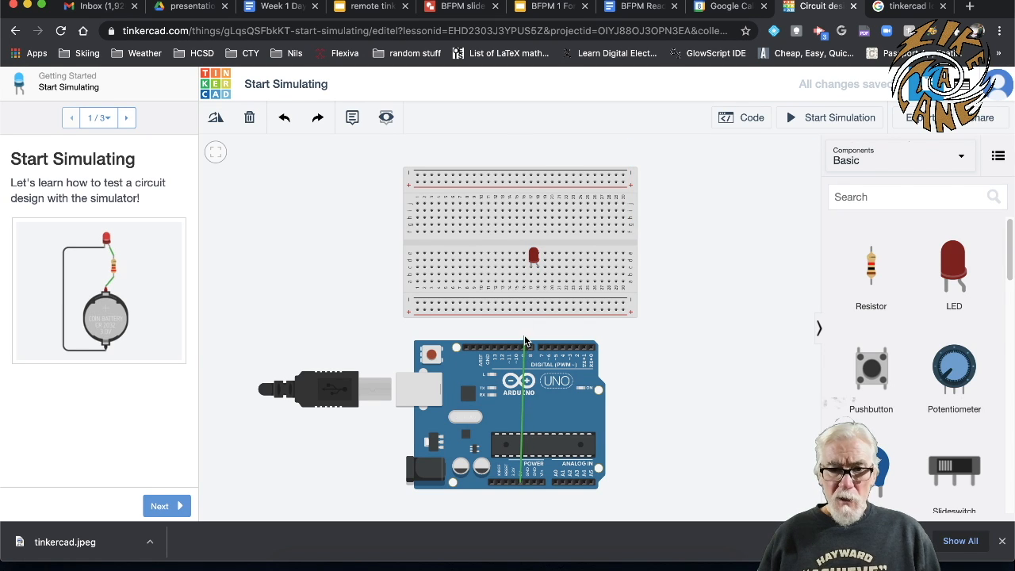
pyautogui.click(418, 310)
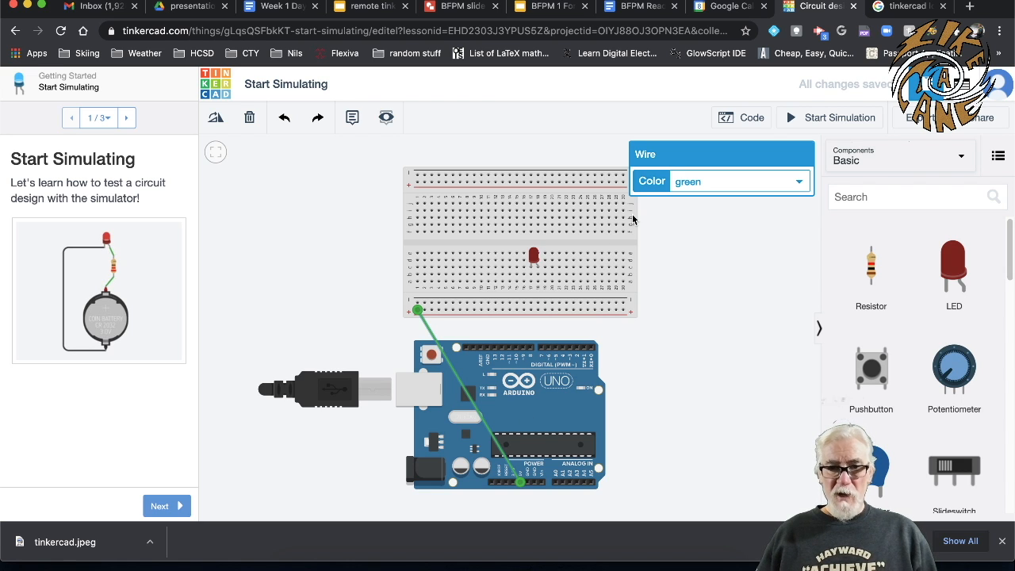
pyautogui.click(696, 184)
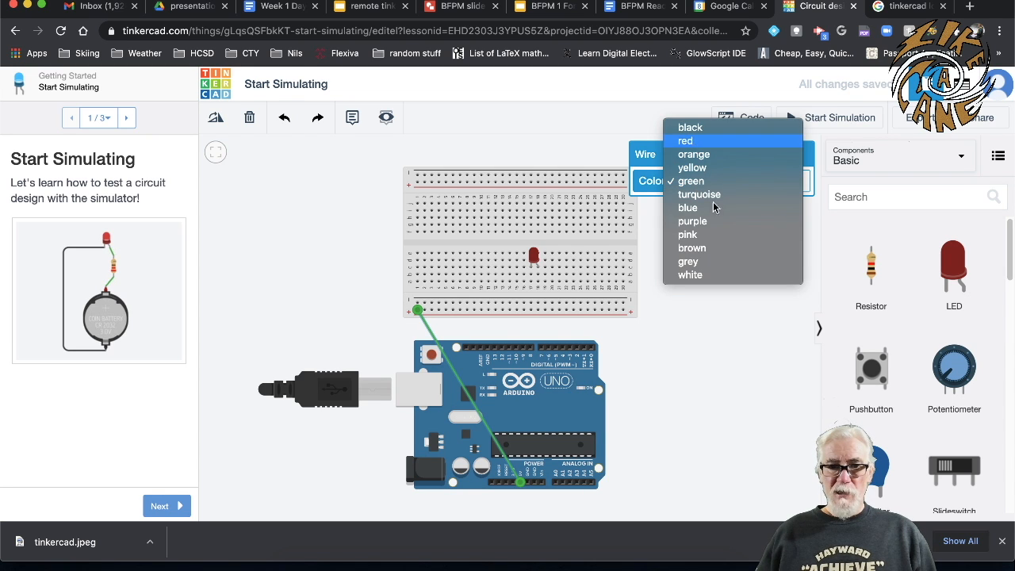
pyautogui.click(696, 142)
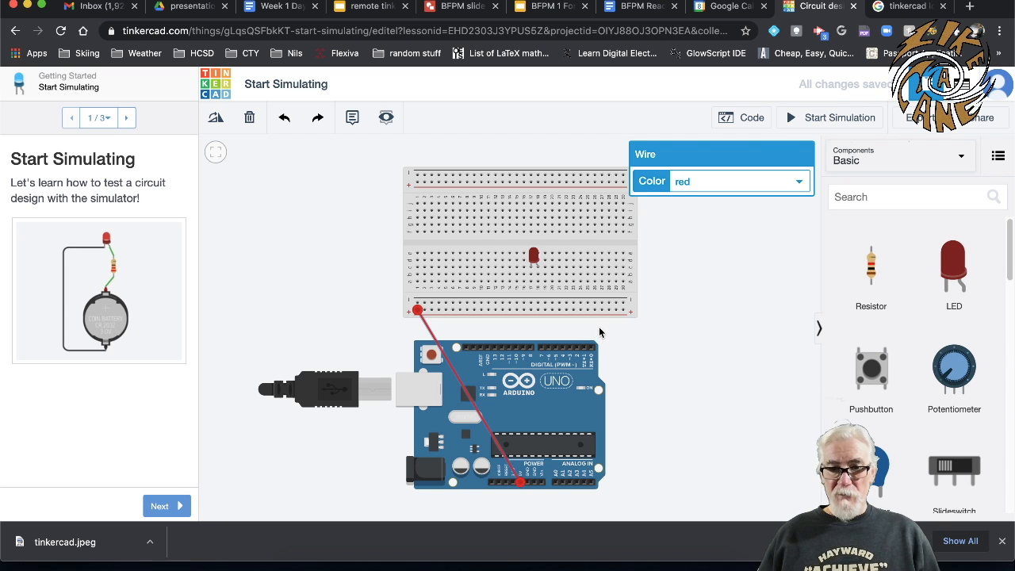
# Wire the Arduino's GND pin to the last hole of the breadboard's lower negative rail and colour the wire black
pyautogui.click(528, 482)
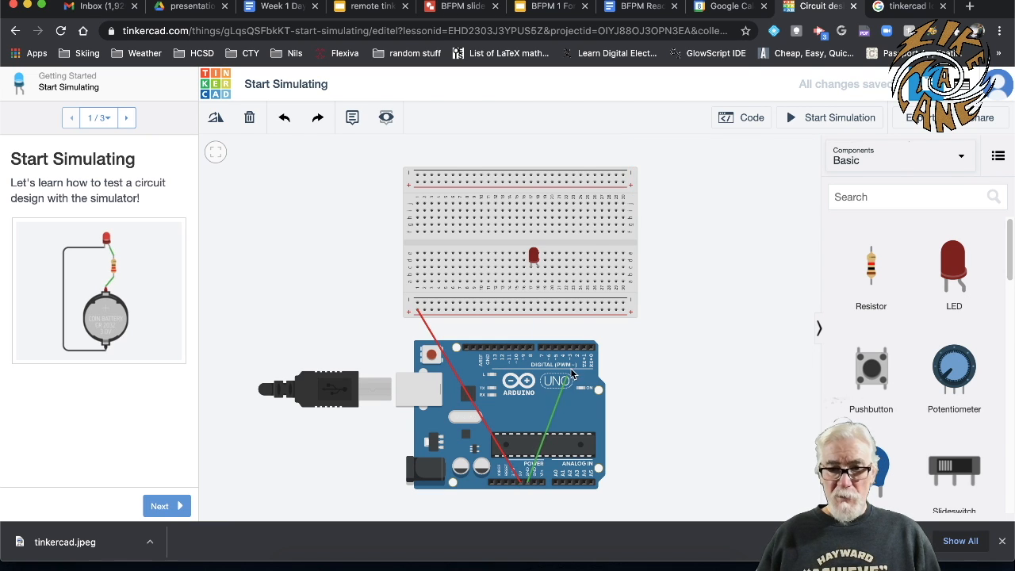
pyautogui.click(623, 304)
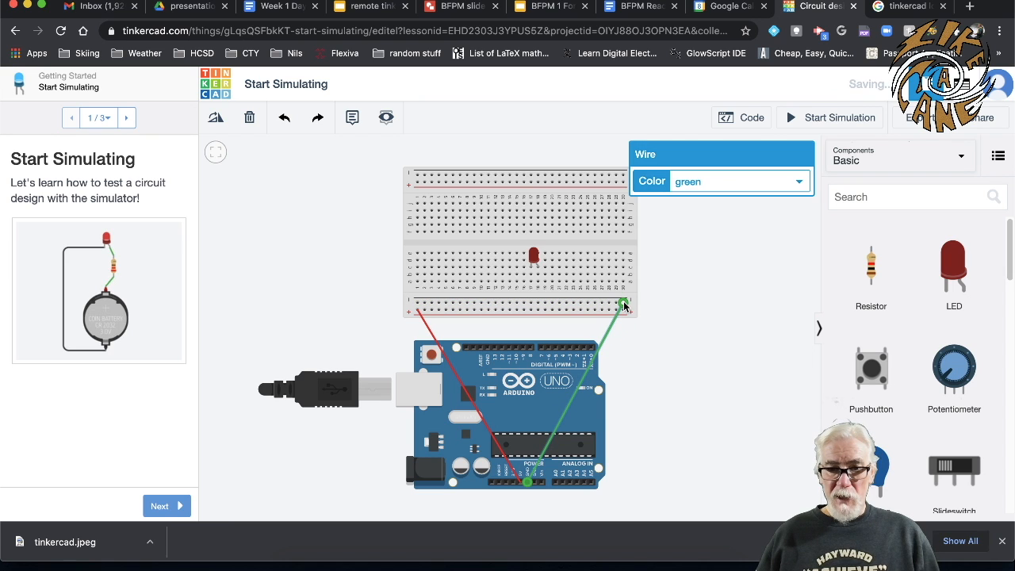
pyautogui.click(706, 184)
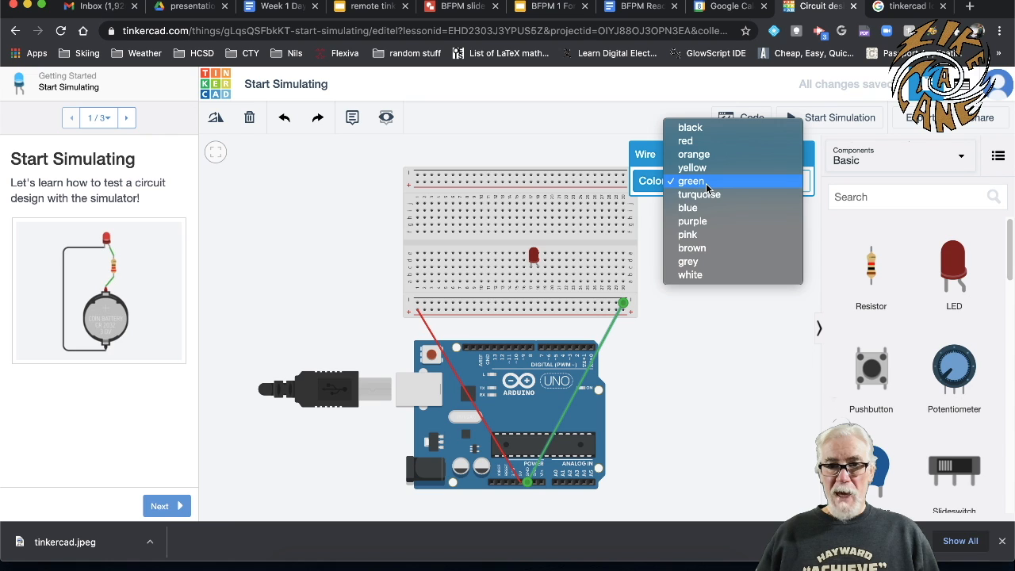
pyautogui.click(689, 128)
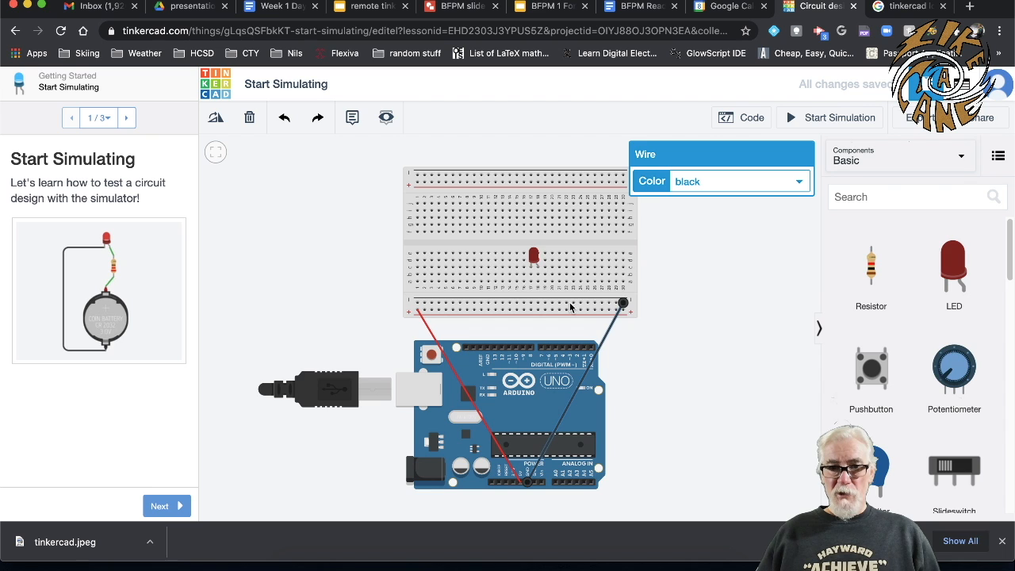
# Place a resistor vertically between the LED's right leg column and the lower positive rail
pyautogui.moveTo(872, 271); pyautogui.dragTo(529, 295)
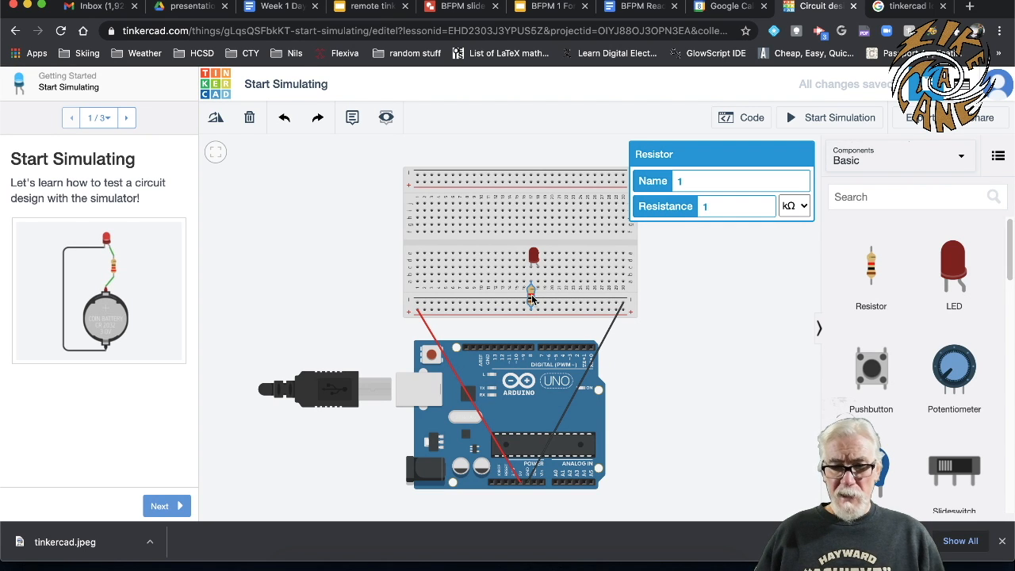
pyautogui.moveTo(532, 297); pyautogui.dragTo(538, 299)
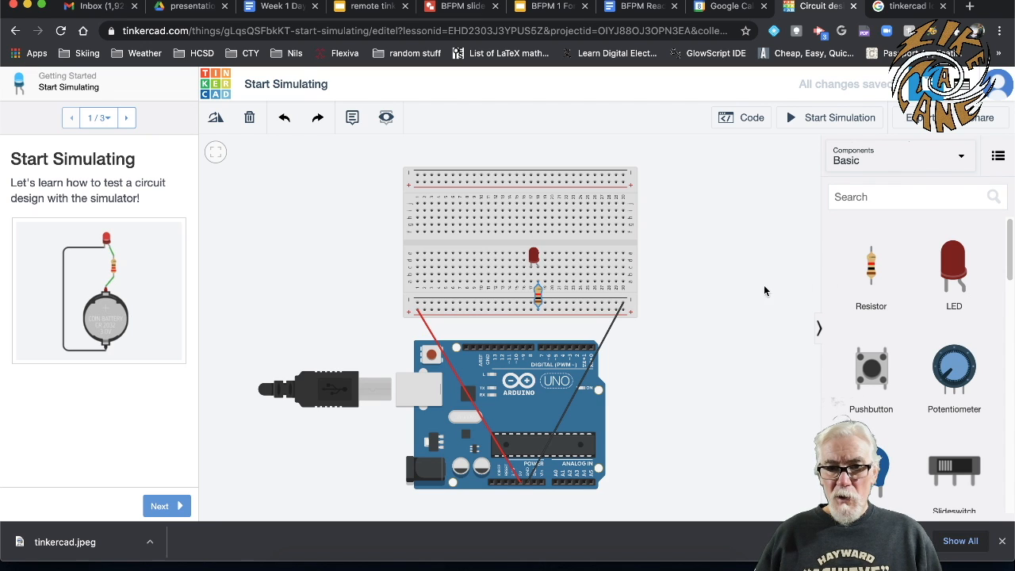
# Add another resistor in the empty space beside the breadboard and delete the resistor below the LED
pyautogui.moveTo(871, 268); pyautogui.dragTo(731, 279)
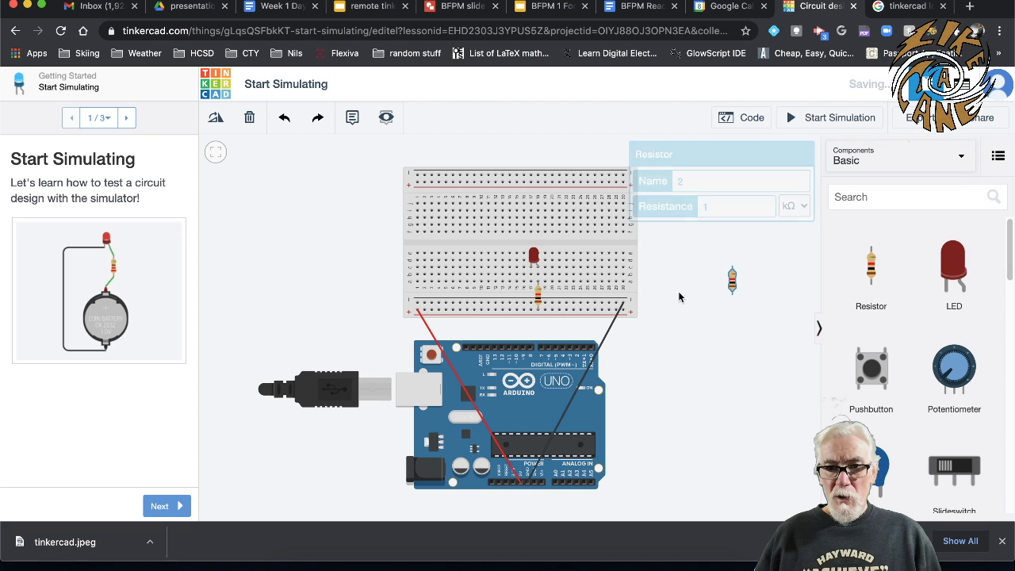
pyautogui.click(536, 300)
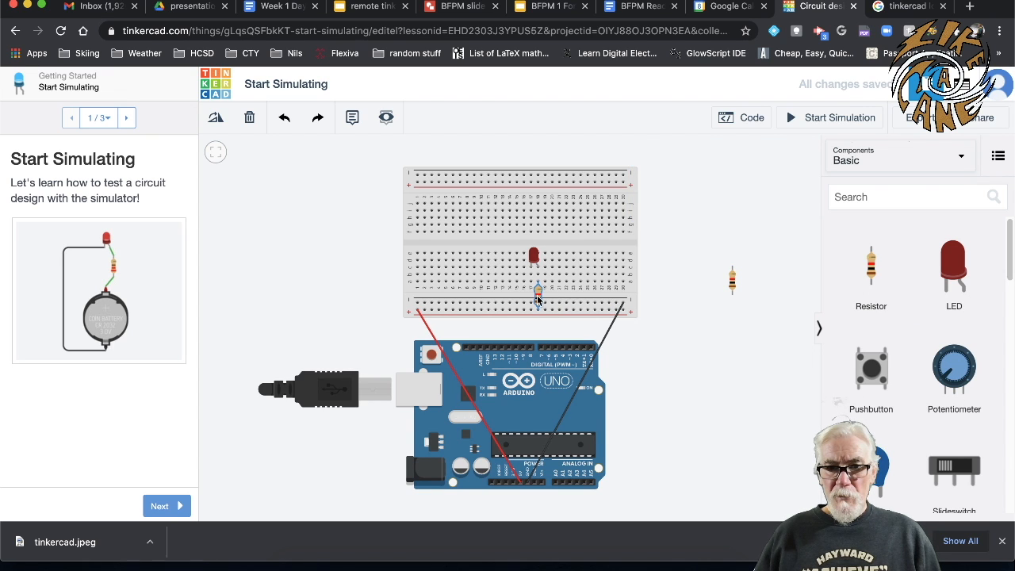
pyautogui.click(732, 279)
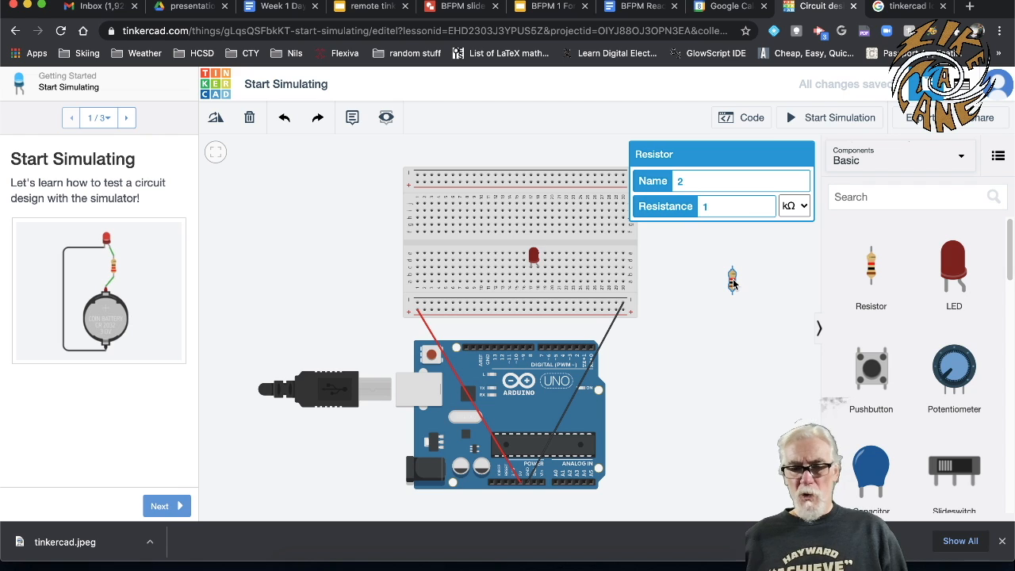
# Set the loose resistor to 220 Ω and move it between the LED's right leg column and the lower positive rail
pyautogui.click(751, 206)
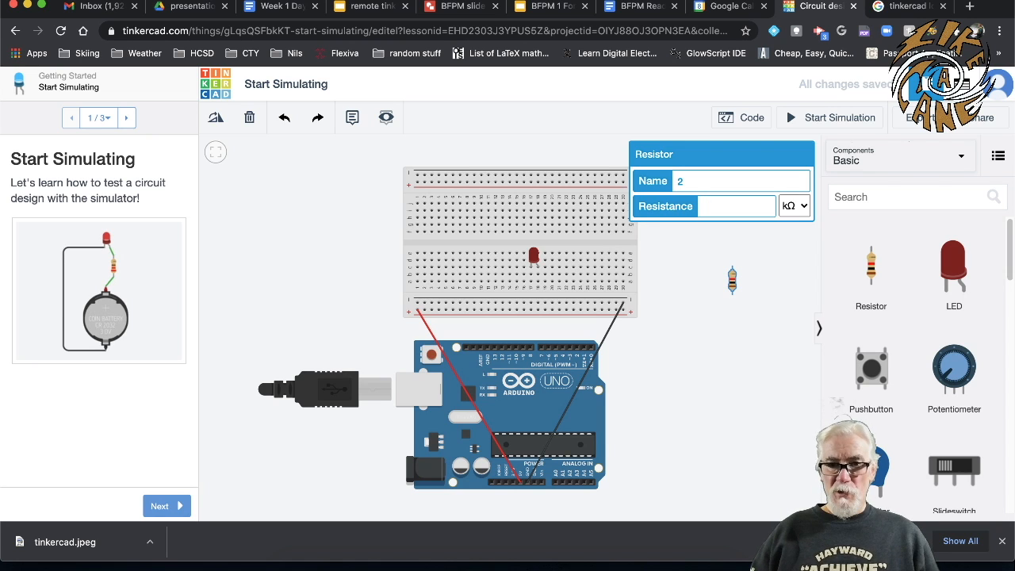
pyautogui.write('220')
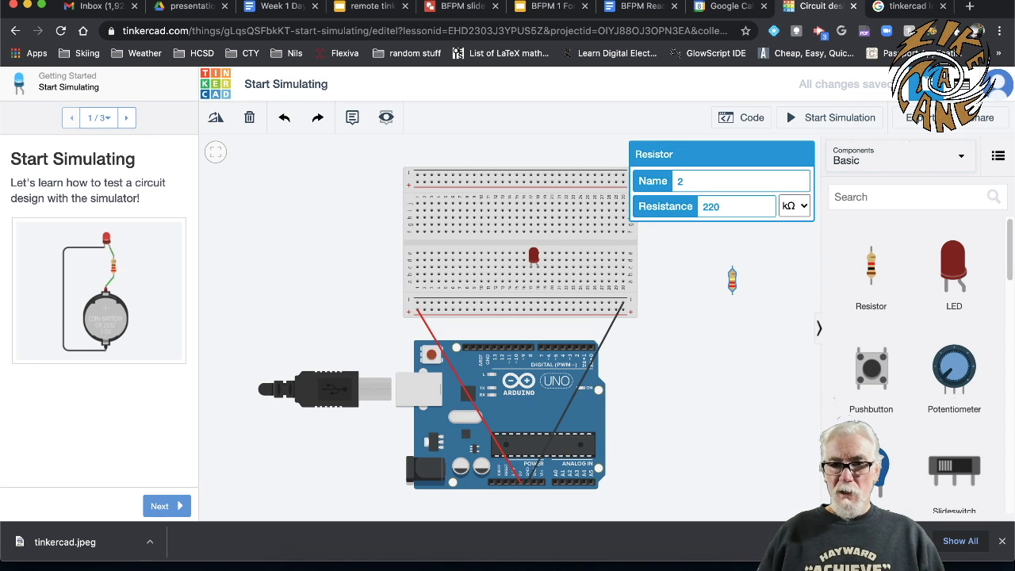
pyautogui.click(799, 205)
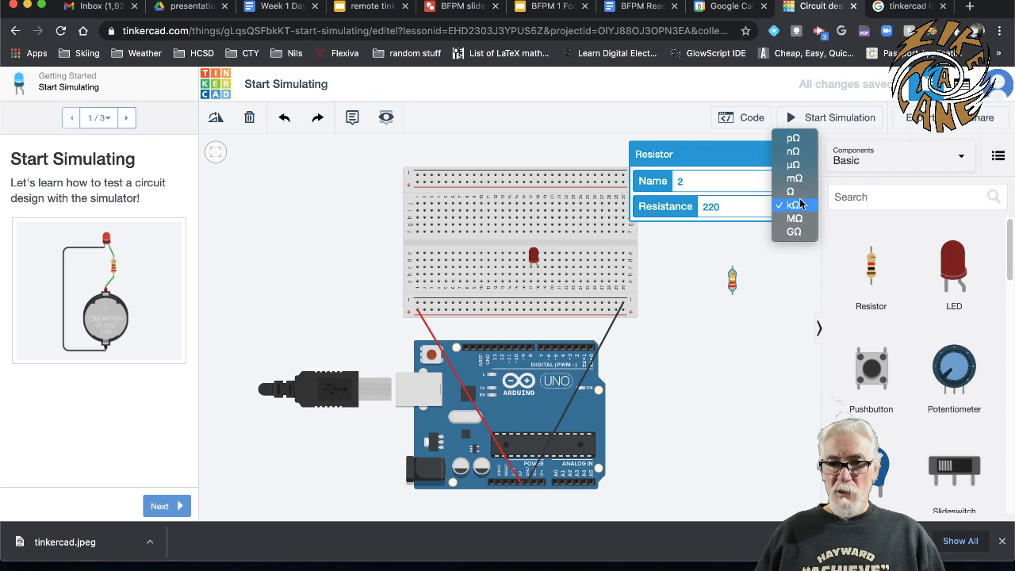
pyautogui.click(793, 192)
pyautogui.moveTo(731, 279); pyautogui.dragTo(542, 301)
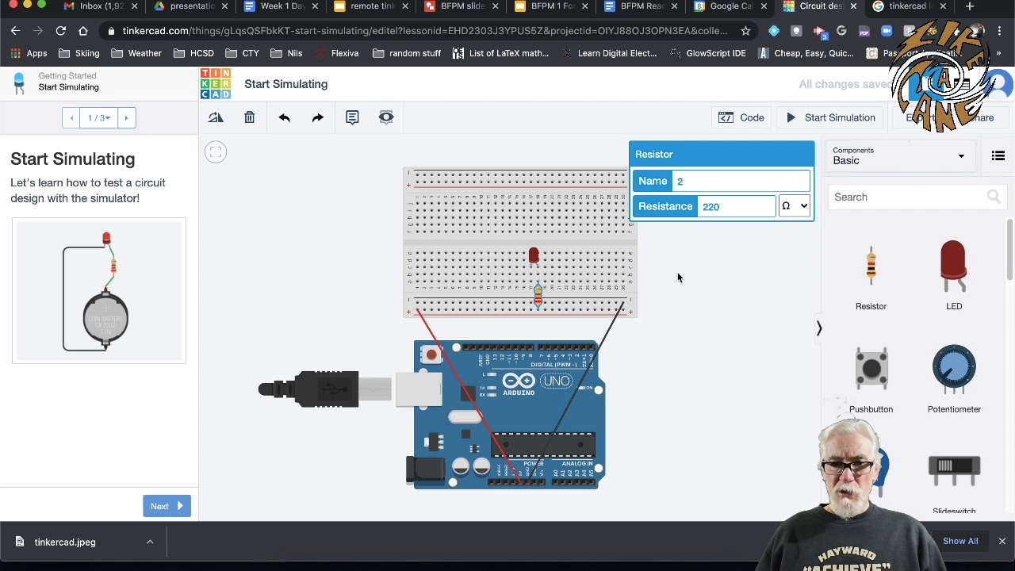
# Wire the LED's left leg column to the lower negative rail and colour the wire black
pyautogui.click(531, 284)
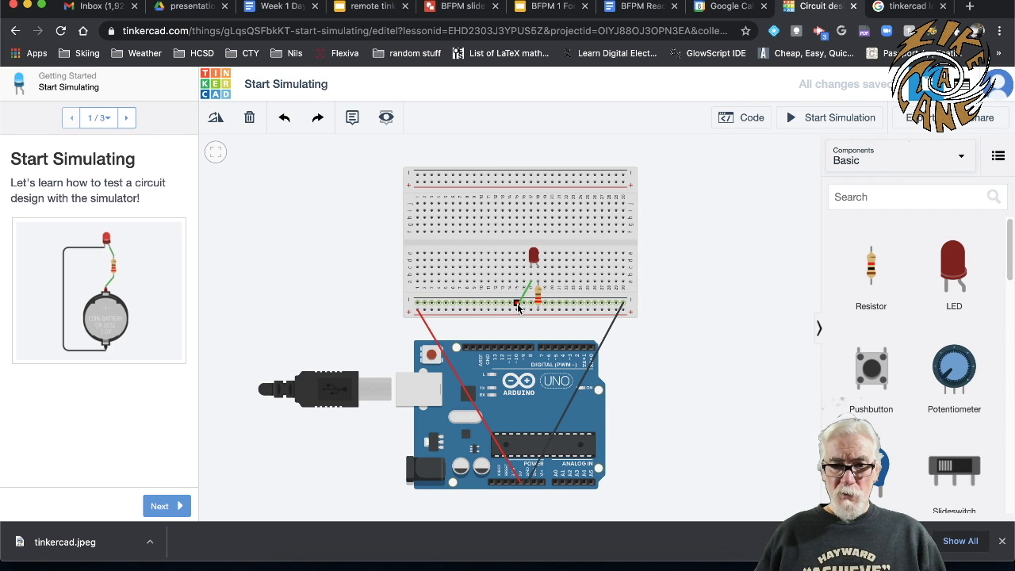
pyautogui.click(515, 302)
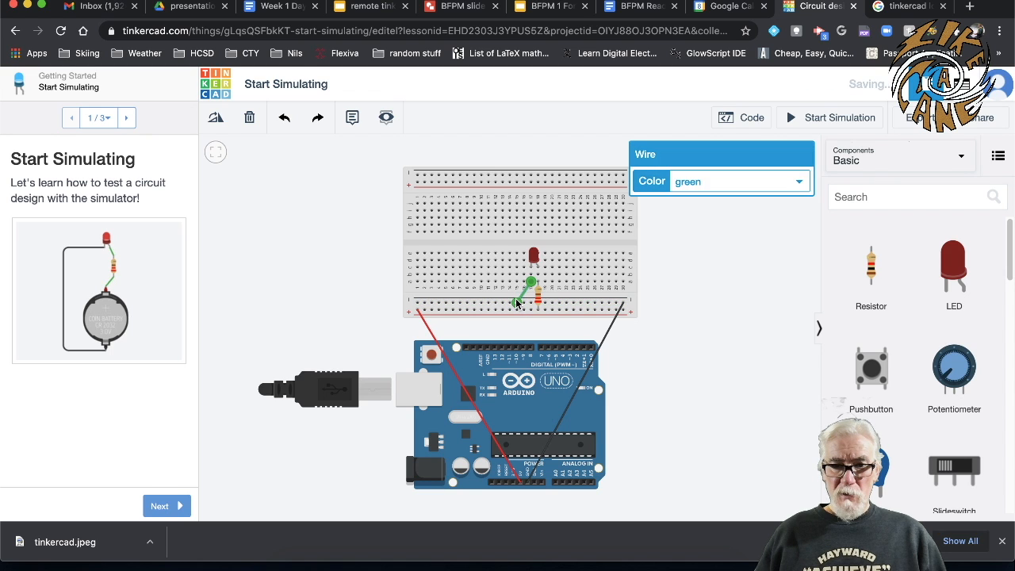
pyautogui.click(695, 180)
pyautogui.click(689, 127)
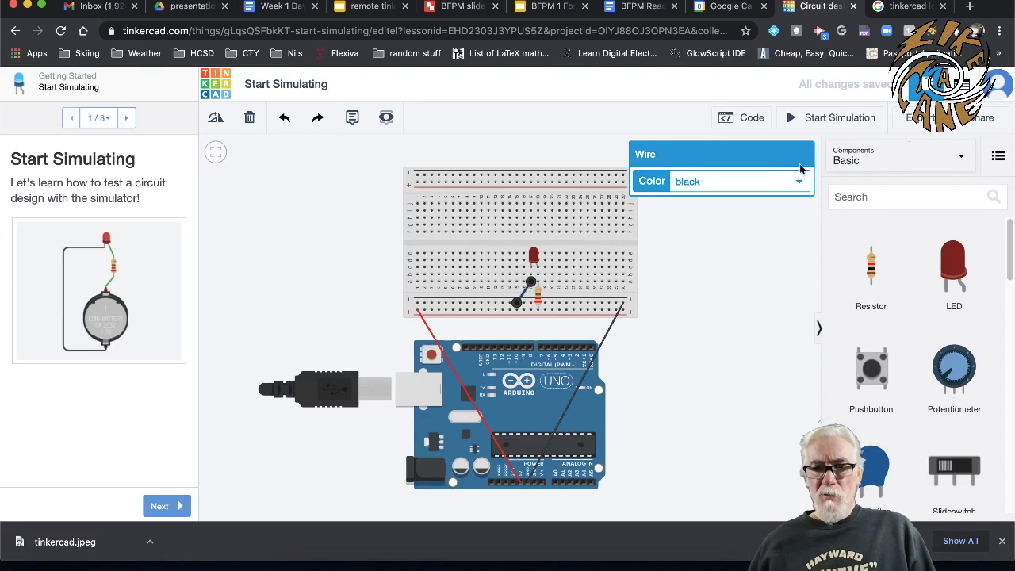
# Run the simulation to check whether the LED lights up, and stop it
pyautogui.click(817, 119)
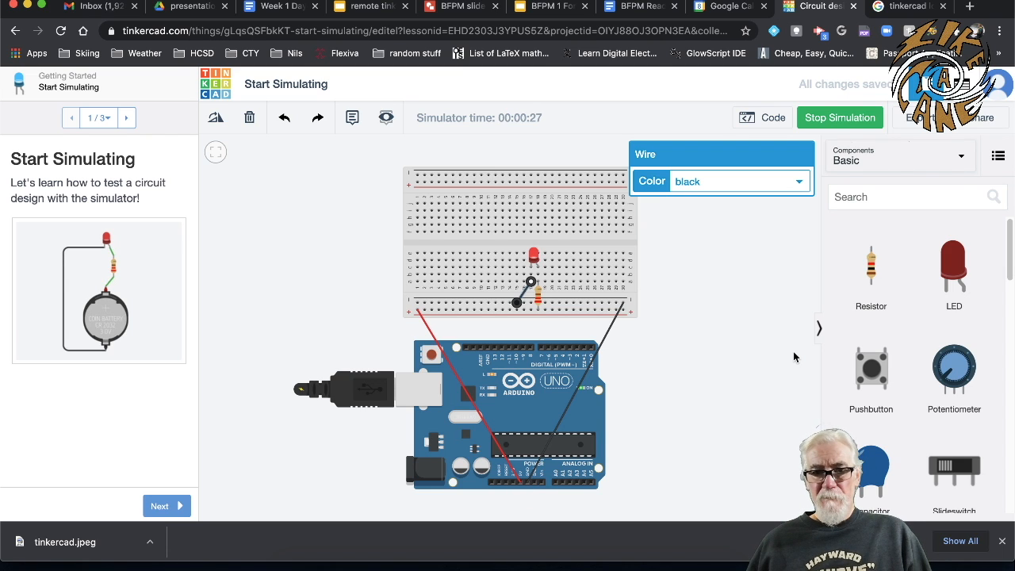
pyautogui.click(841, 119)
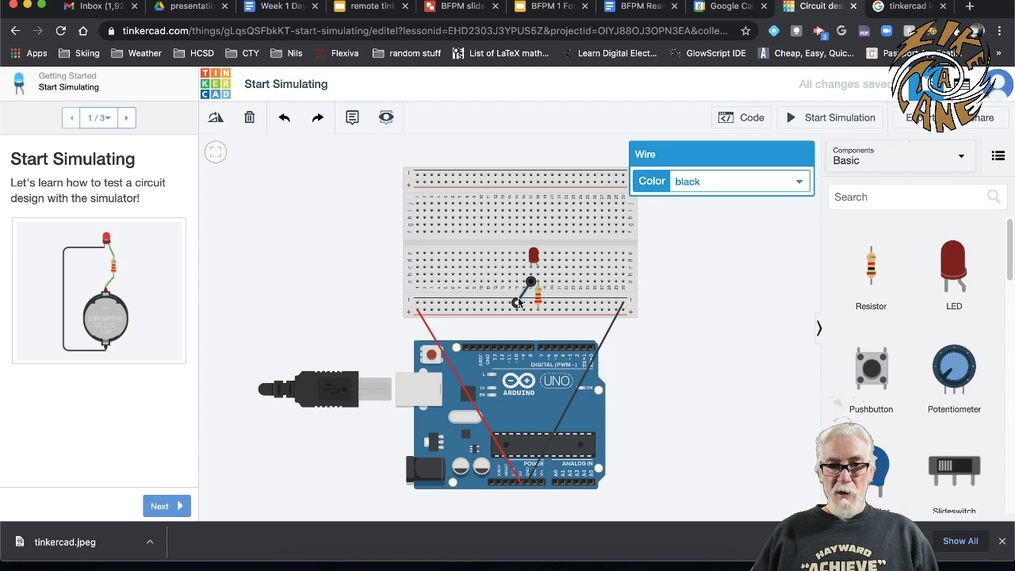
# Delete the short black wire from the LED to the negative rail and place a pushbutton left of the LED
pyautogui.press('Delete')
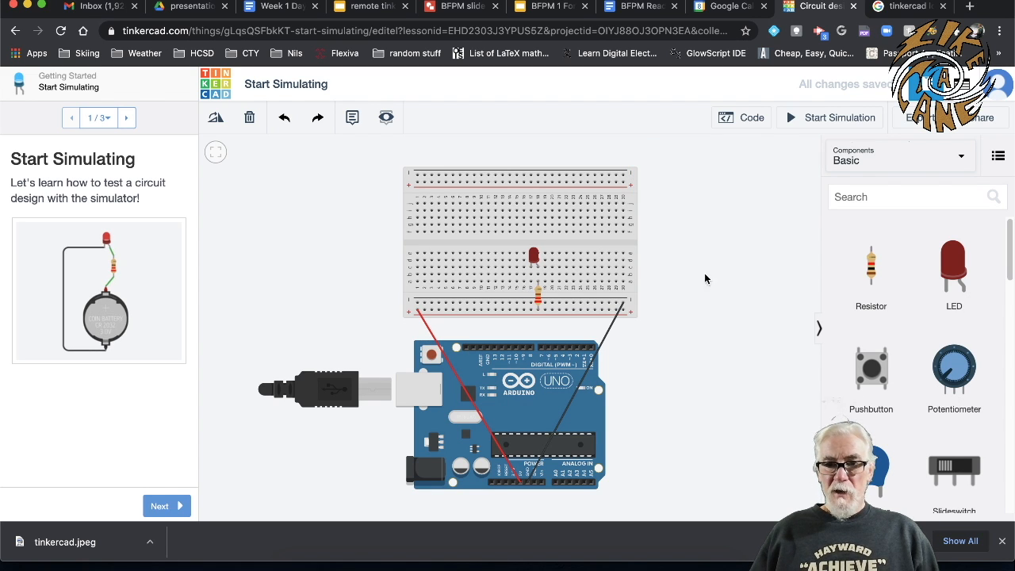
pyautogui.moveTo(874, 369); pyautogui.dragTo(491, 273)
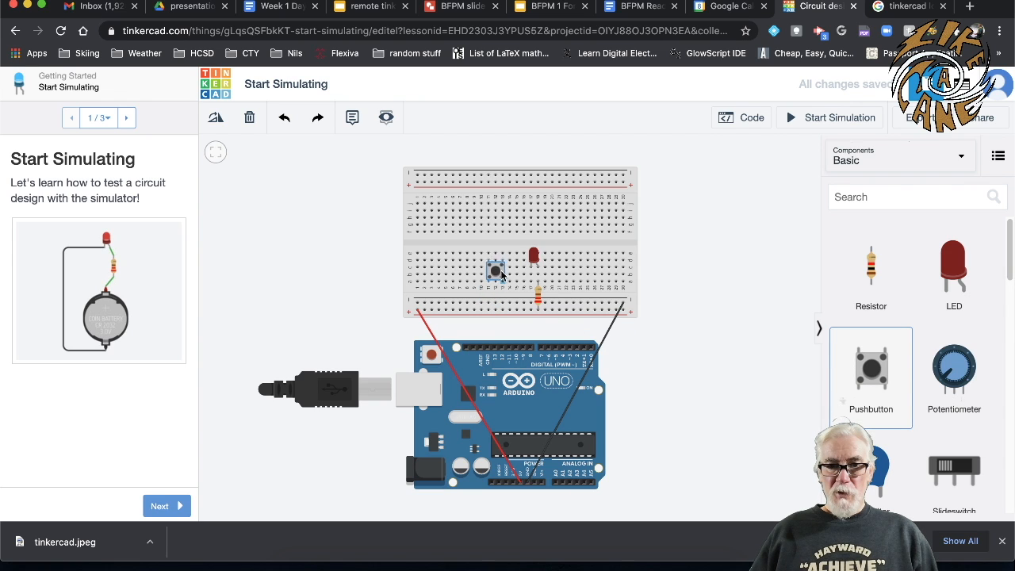
# Shift the pushbutton up slightly on the breadboard and move the resistor between the LED's left leg column and the lower negative rail
pyautogui.moveTo(505, 270); pyautogui.dragTo(499, 268)
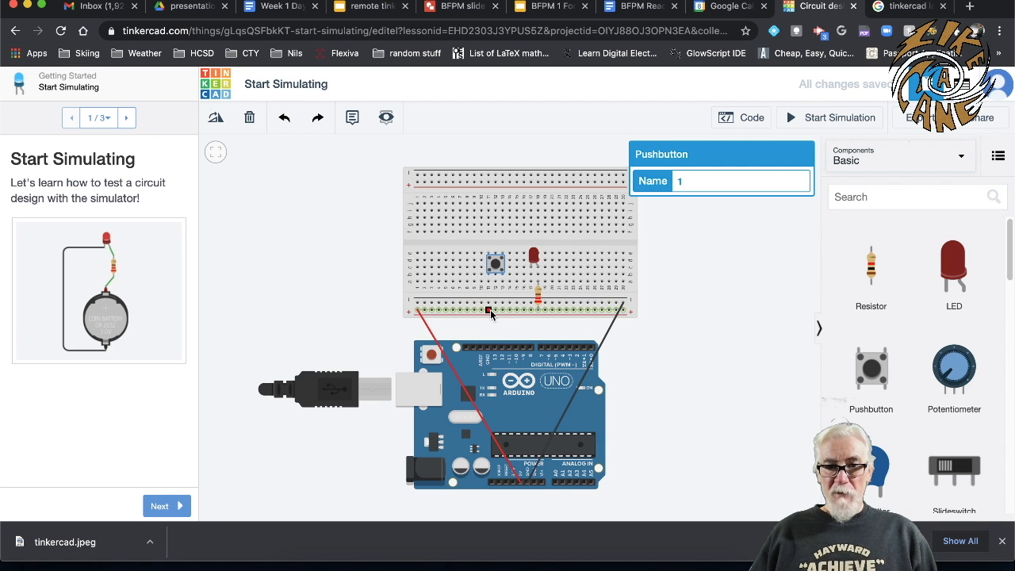
pyautogui.click(540, 300)
pyautogui.moveTo(537, 294); pyautogui.dragTo(531, 295)
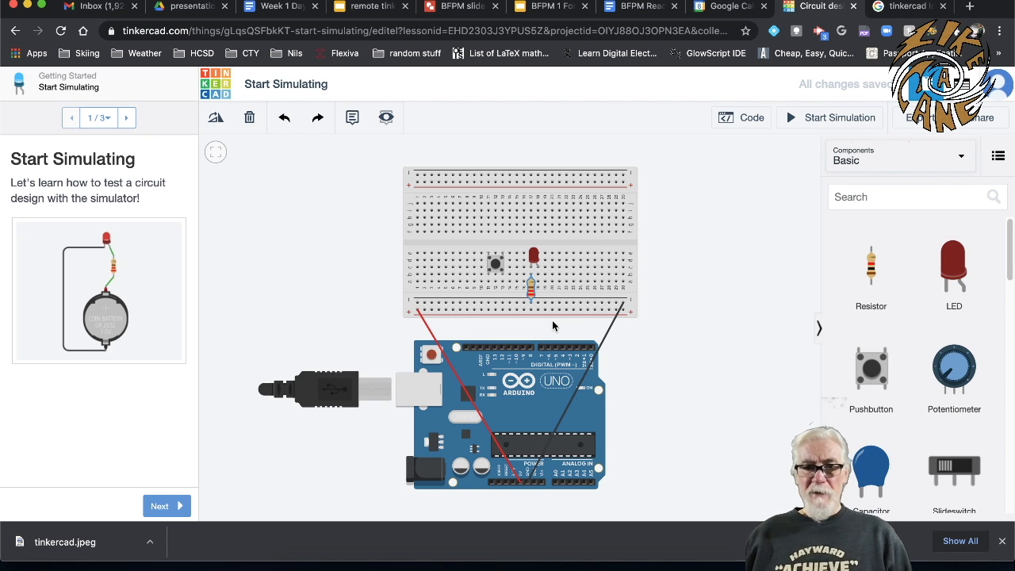
# Wire the pushbutton's left leg column to the lower positive rail in red and its right leg column to the LED's right leg column in green
pyautogui.click(489, 310)
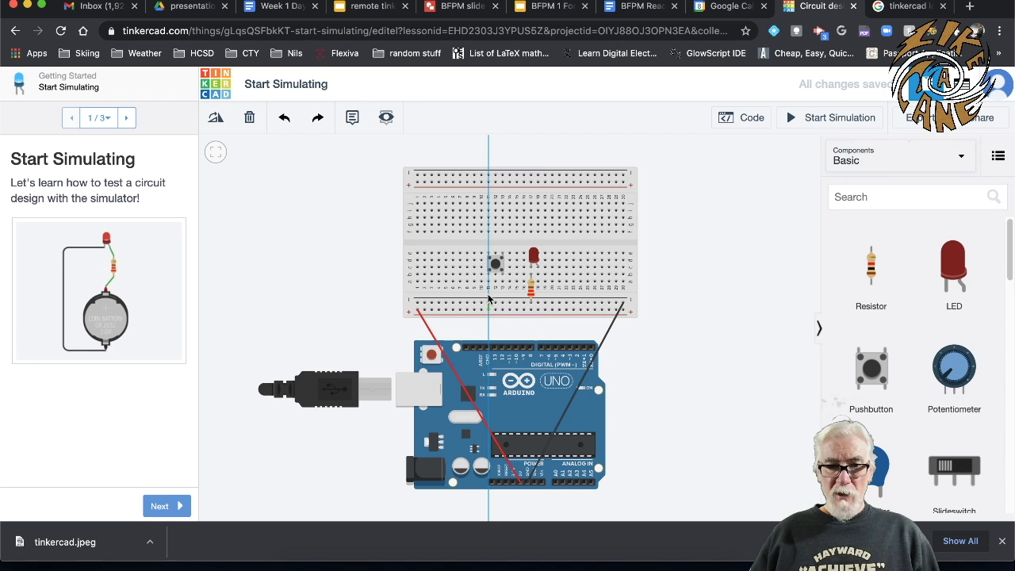
pyautogui.click(489, 282)
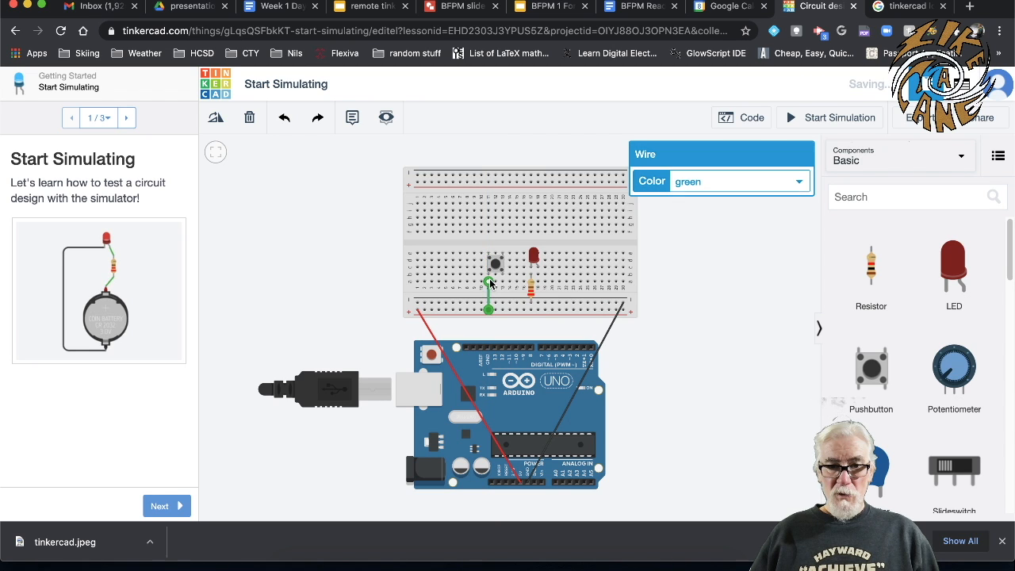
pyautogui.click(673, 185)
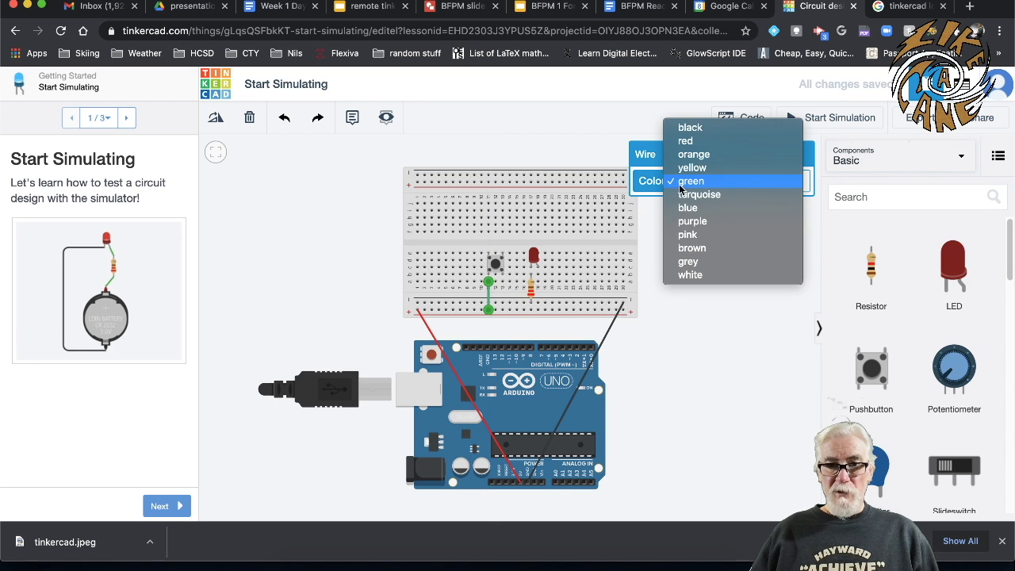
pyautogui.click(691, 141)
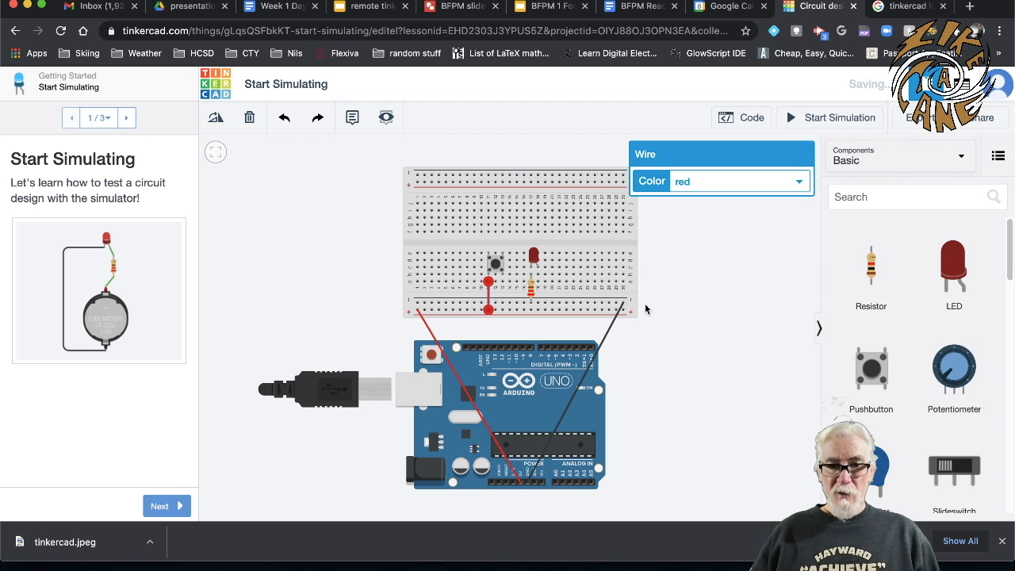
pyautogui.click(502, 285)
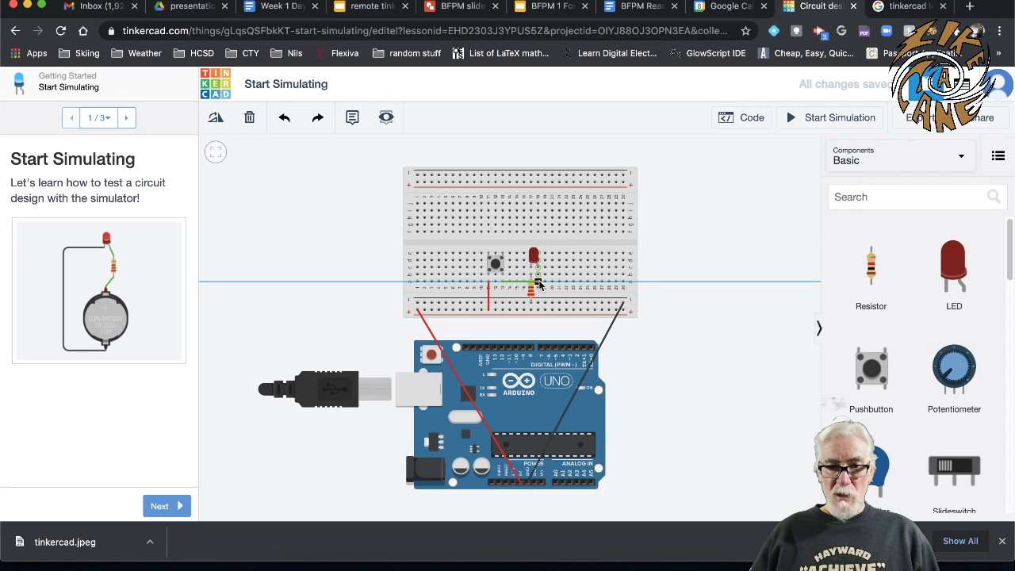
pyautogui.click(538, 282)
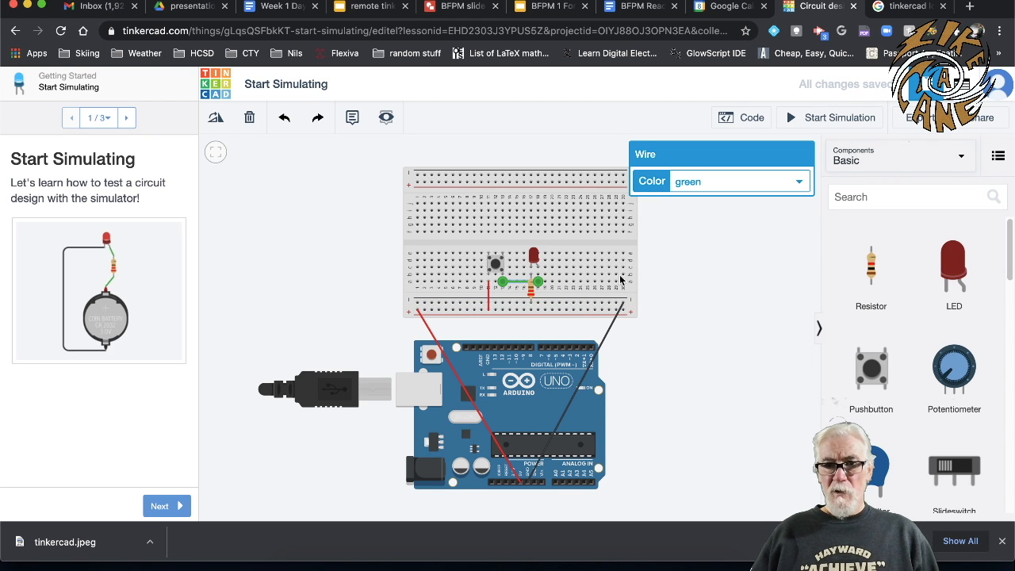
# Run the simulation, operate the pushbutton to test whether it switches the LED, and stop the simulation
pyautogui.click(824, 119)
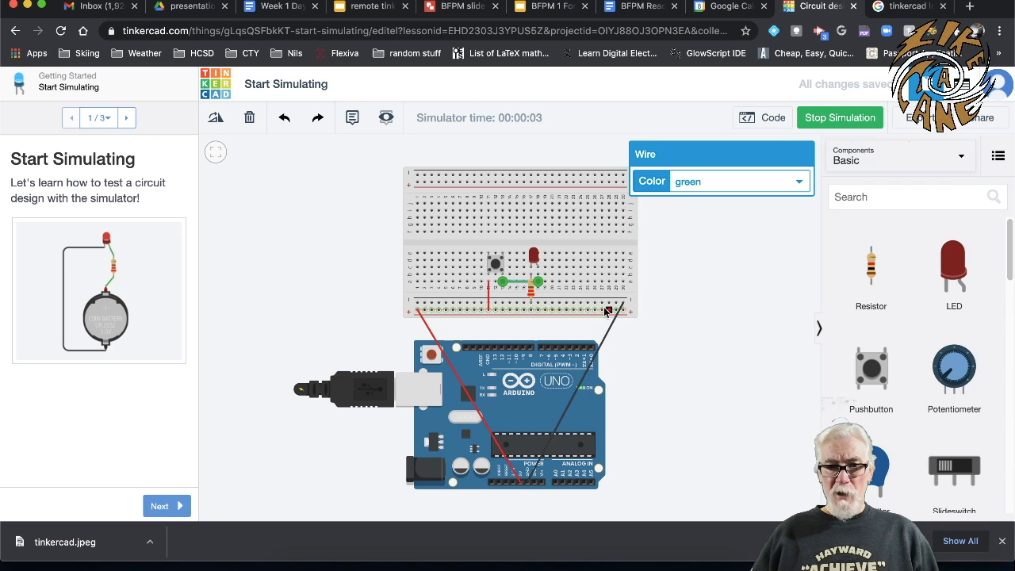
pyautogui.click(498, 267)
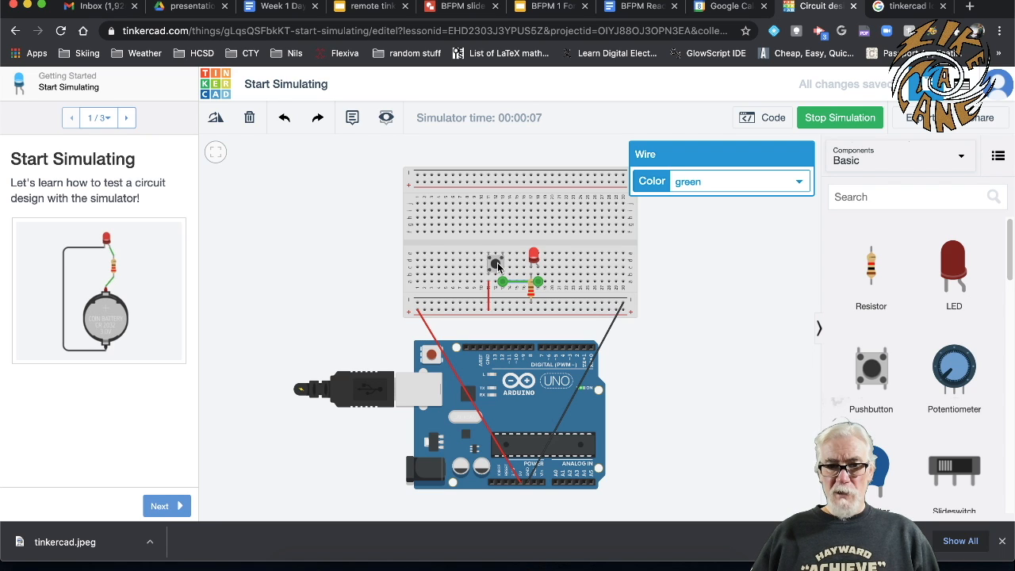
pyautogui.click(497, 266)
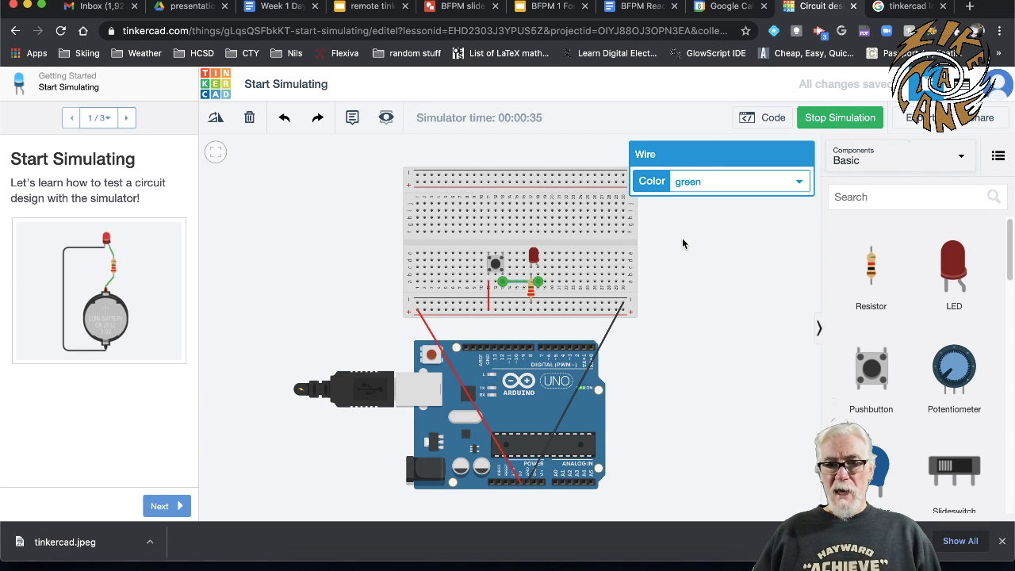
pyautogui.click(817, 123)
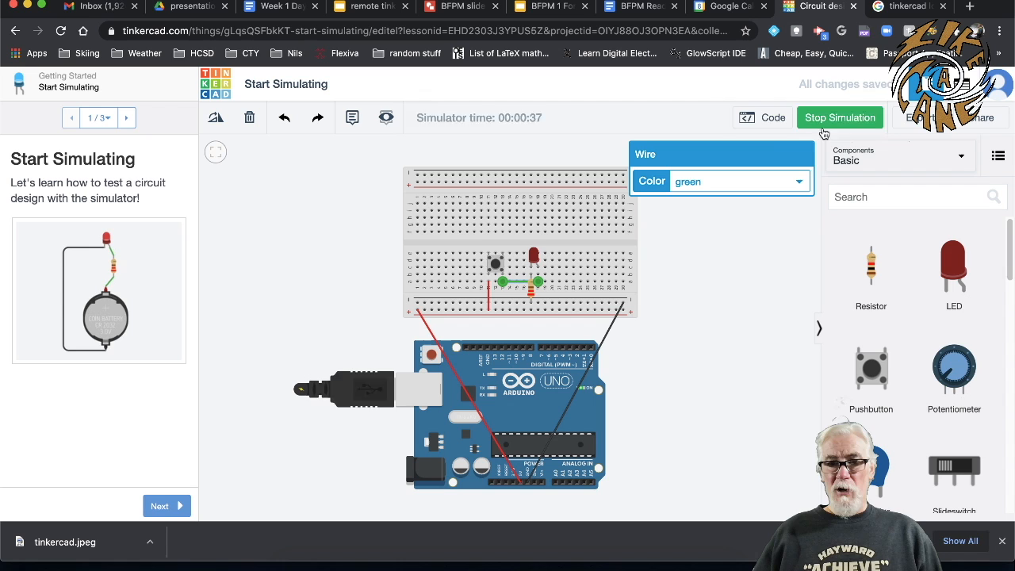
# Delete the long red and black wires connecting the Arduino's power pins to the breadboard rails
pyautogui.click(432, 339)
pyautogui.press('Delete')
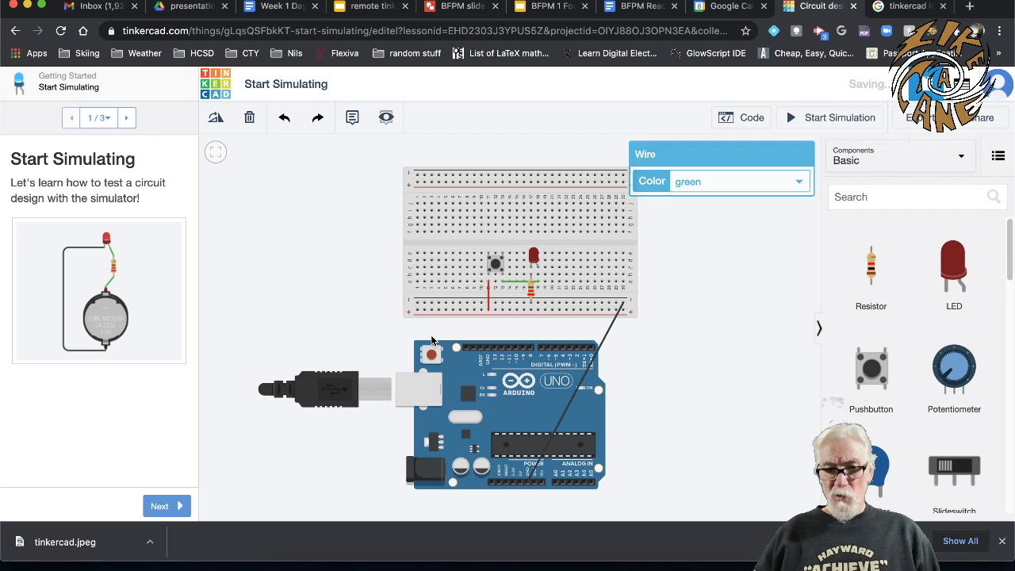
pyautogui.click(605, 339)
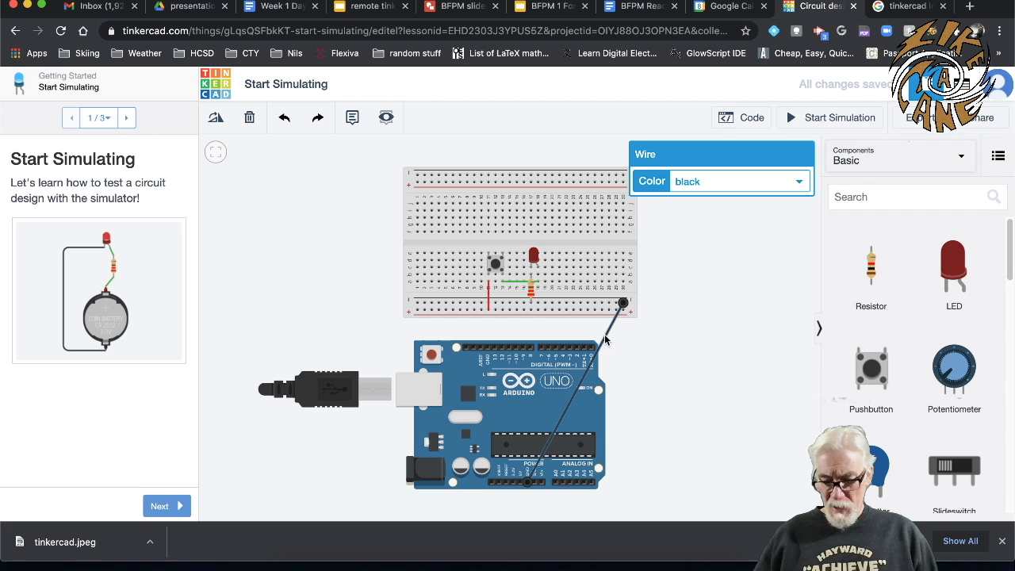
pyautogui.press('Delete')
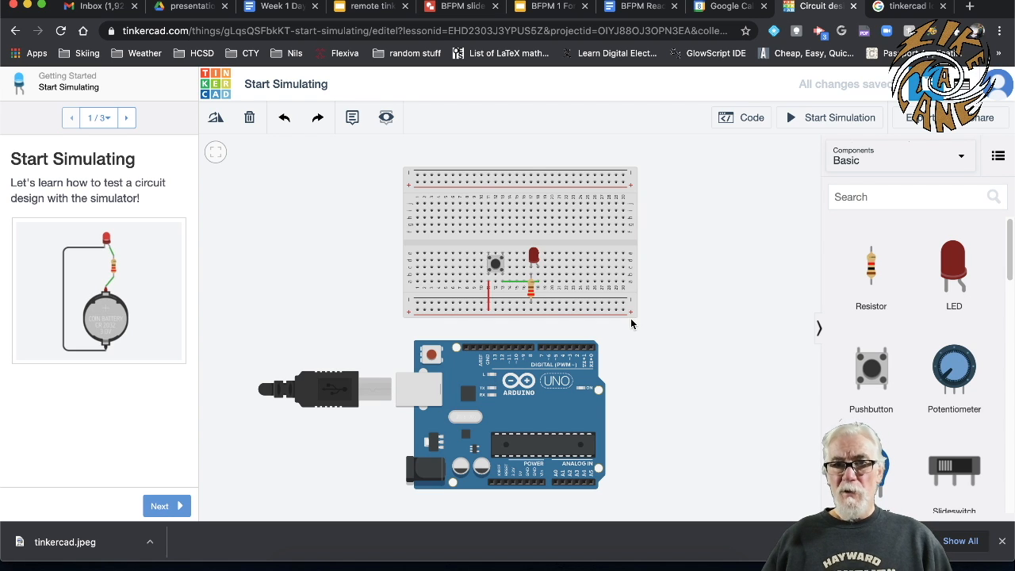
# Open the Arduino's code in Text mode, accepting the loss of the blocks, and clear all the default code
pyautogui.click(741, 119)
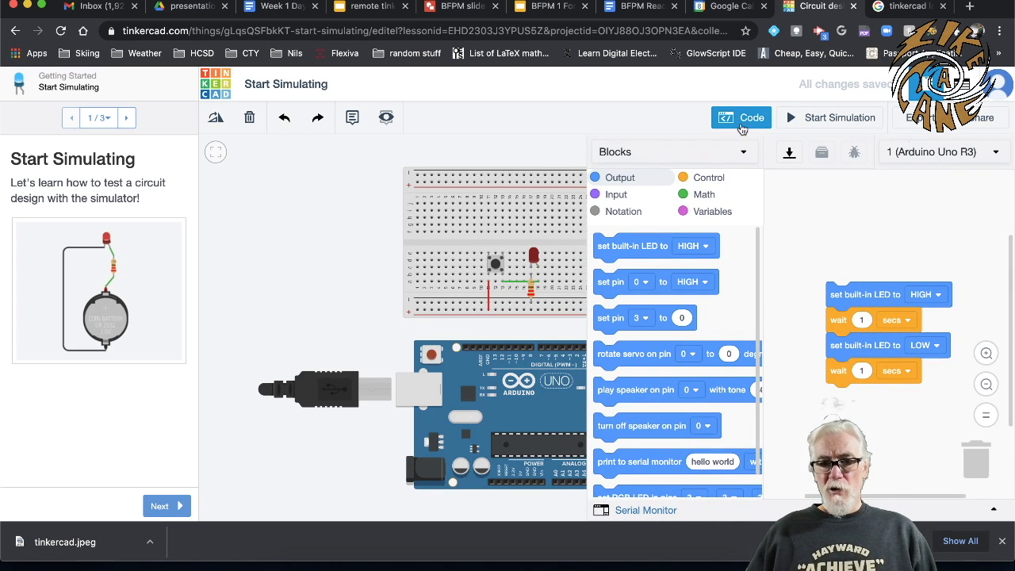
pyautogui.click(736, 152)
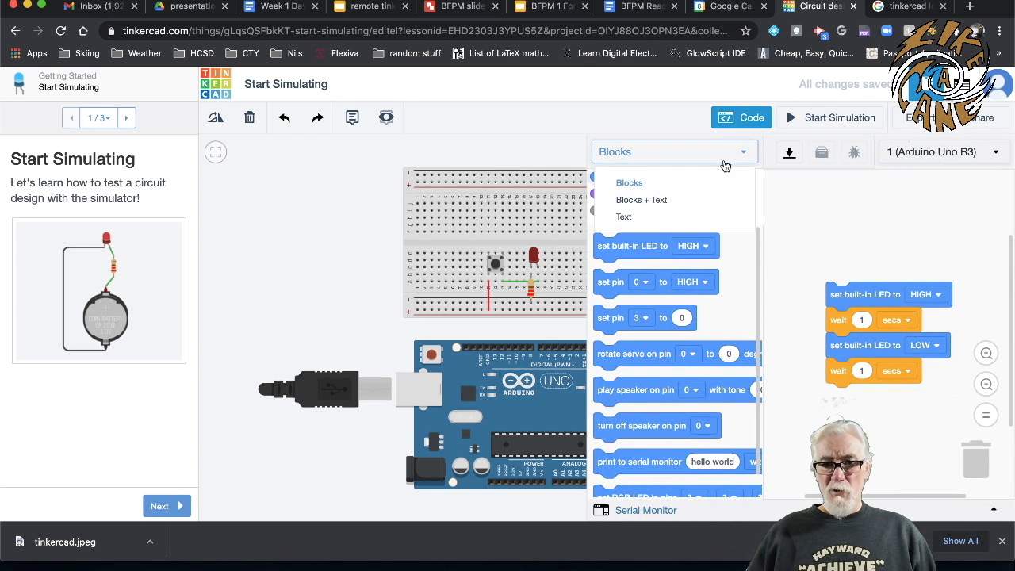
pyautogui.click(670, 215)
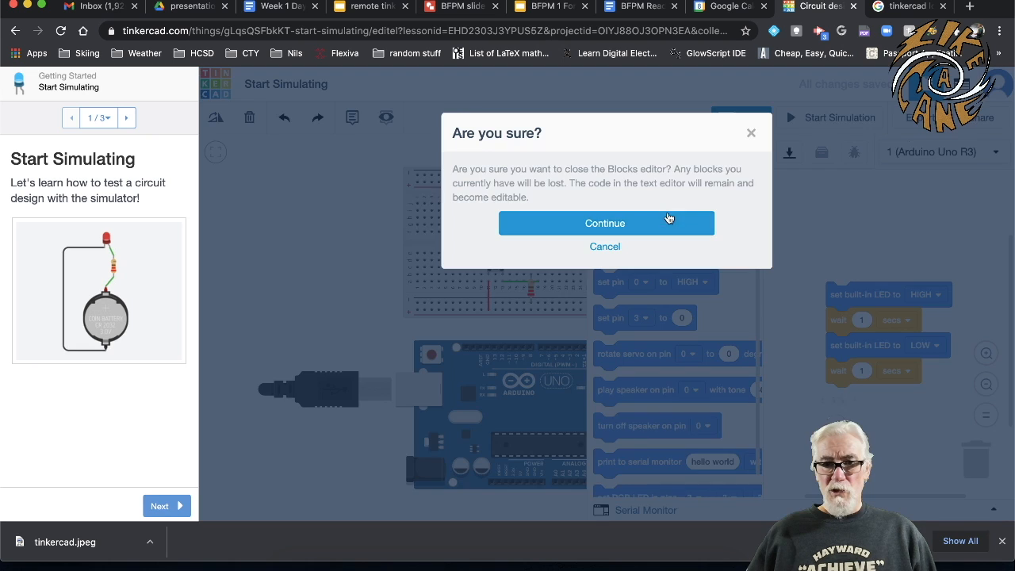
pyautogui.click(624, 231)
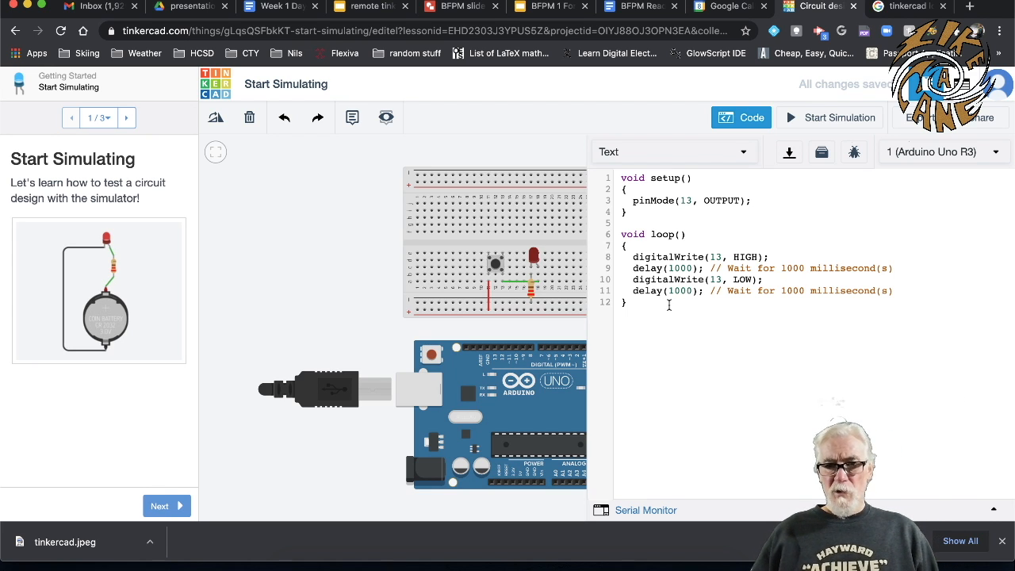
pyautogui.moveTo(668, 306); pyautogui.dragTo(595, 157)
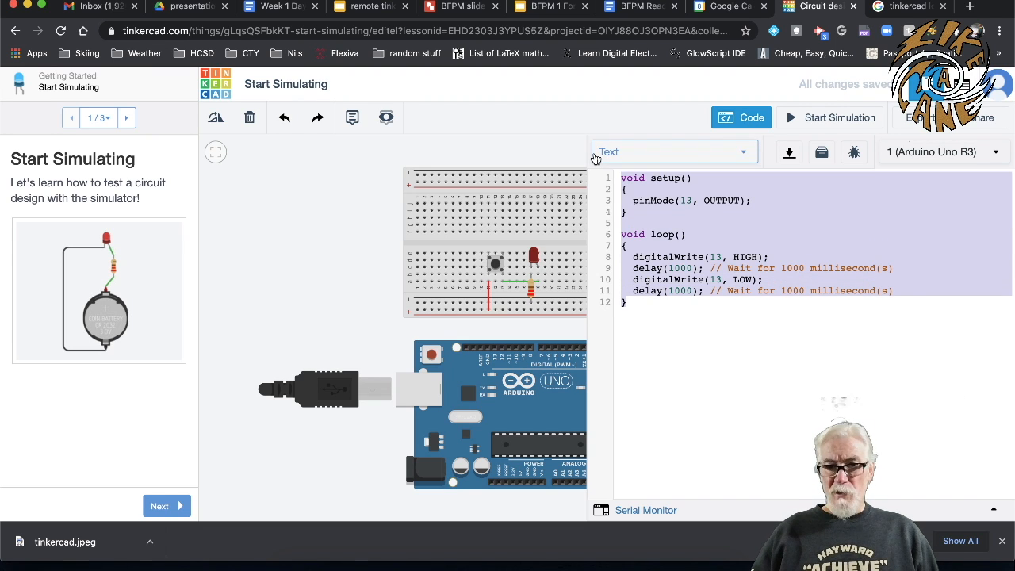
pyautogui.press('BackSpace')
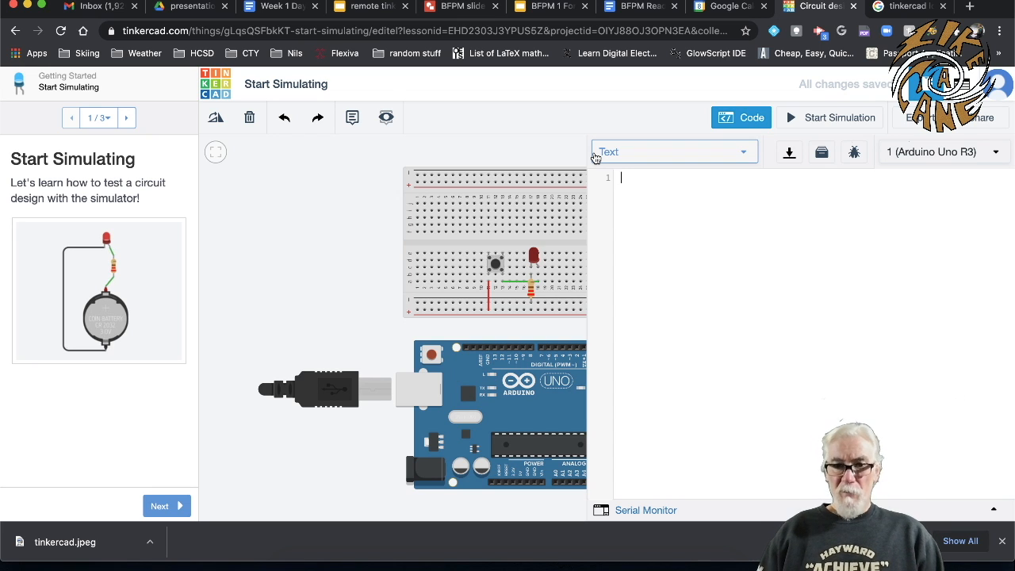
# Begin the sketch with the function header "void setup(){"
pyautogui.write('void')
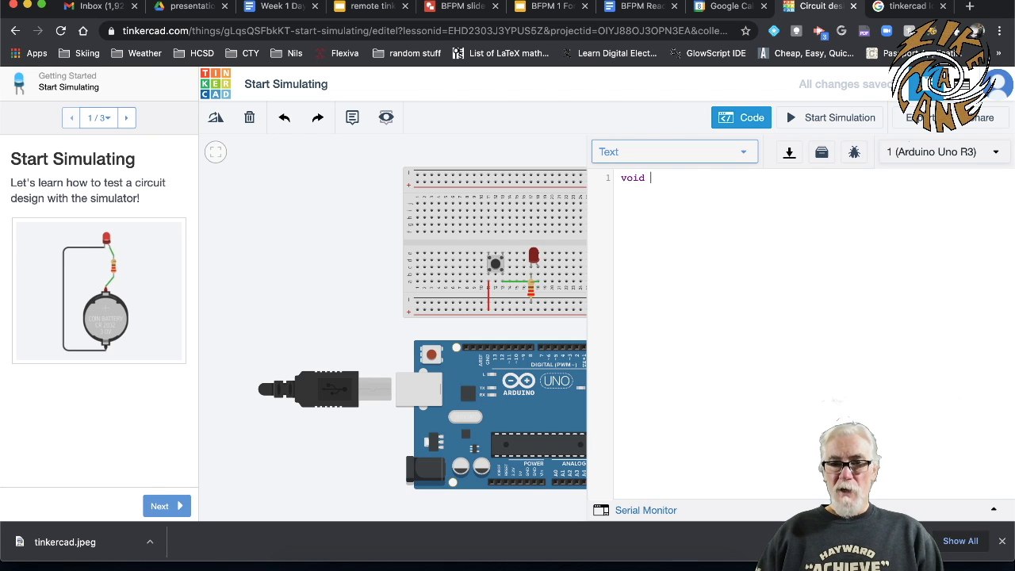
pyautogui.write(' setup')
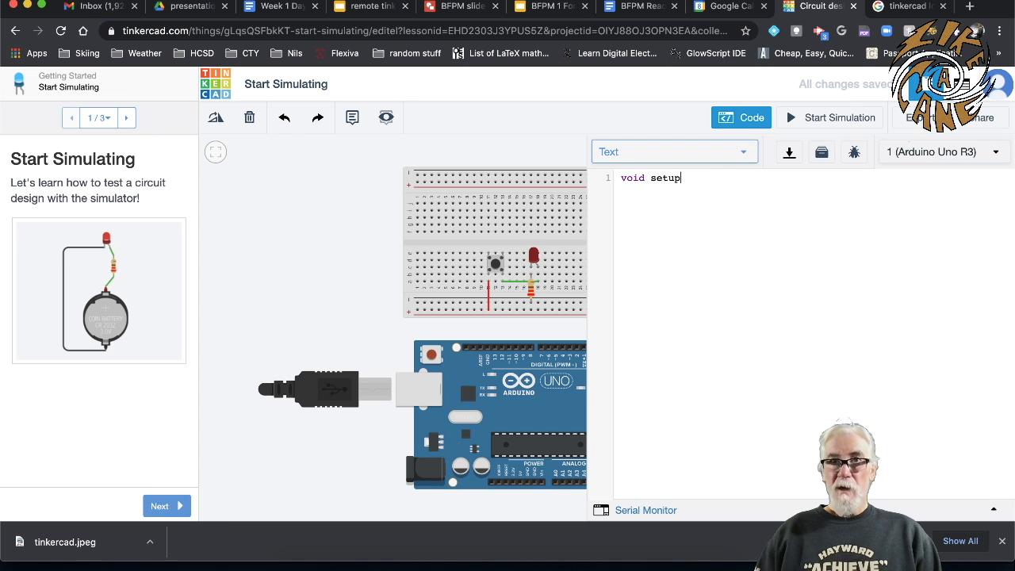
pyautogui.write('(')
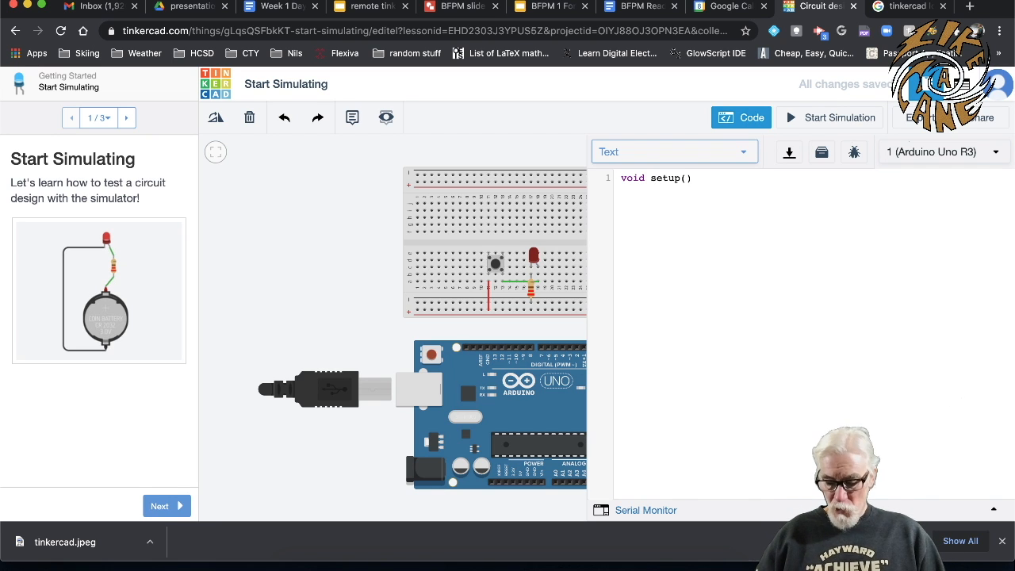
pyautogui.write('{')
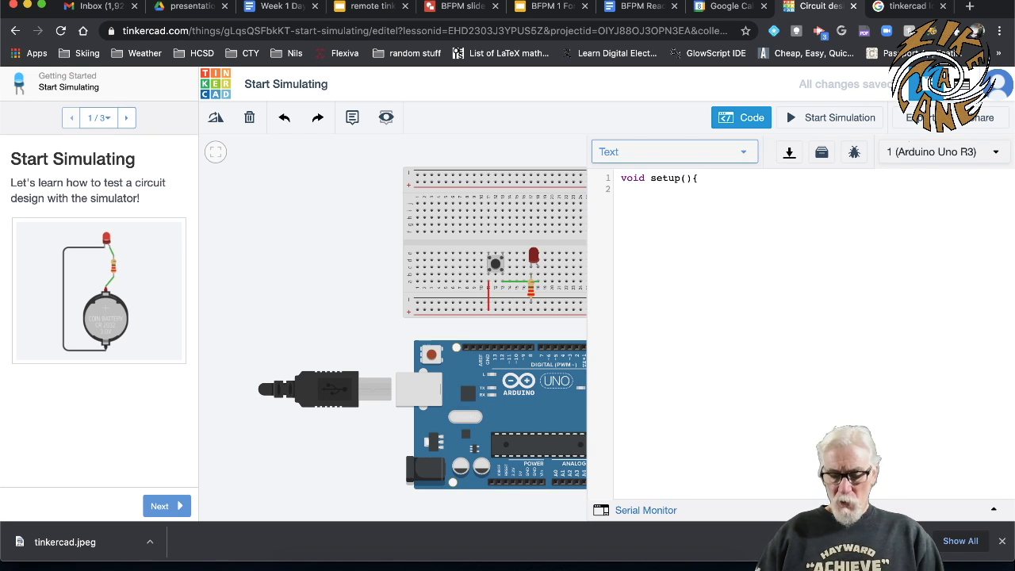
# Add the statement "pinMode(LED_BUILTIN,OUTPUT);" inside setup and end the function with a closing brace
pyautogui.write('p')
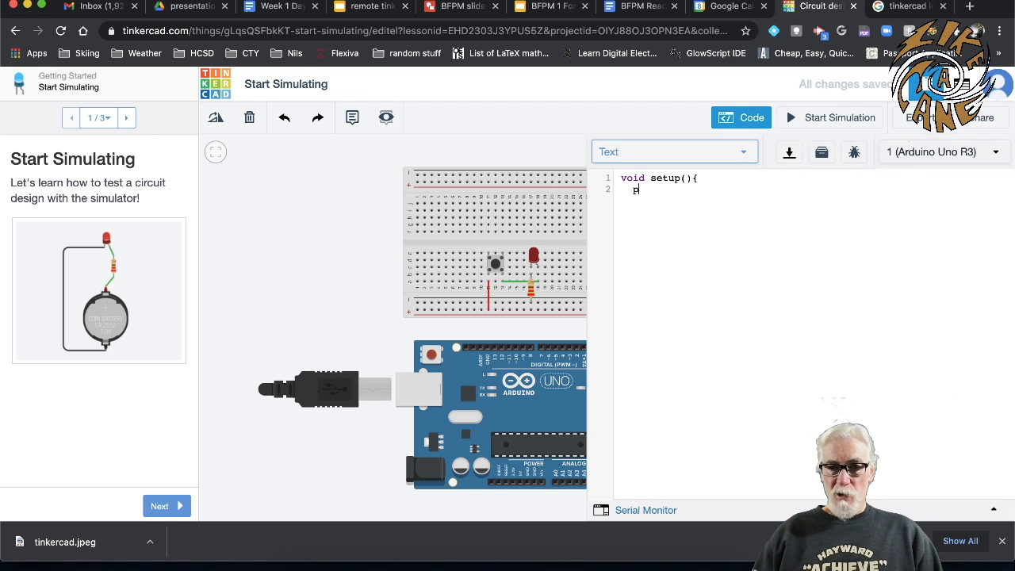
pyautogui.write('inMode')
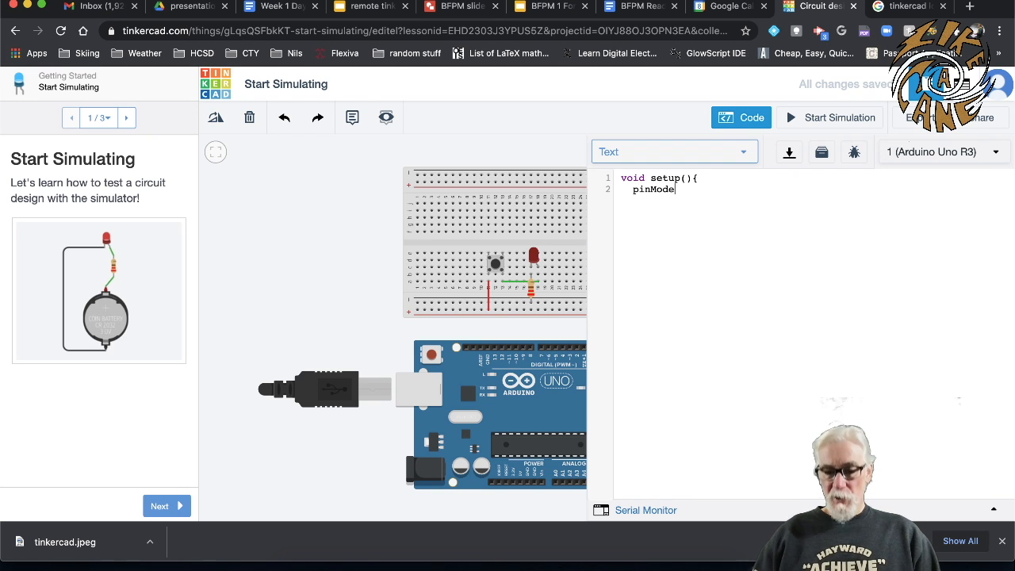
pyautogui.write('(')
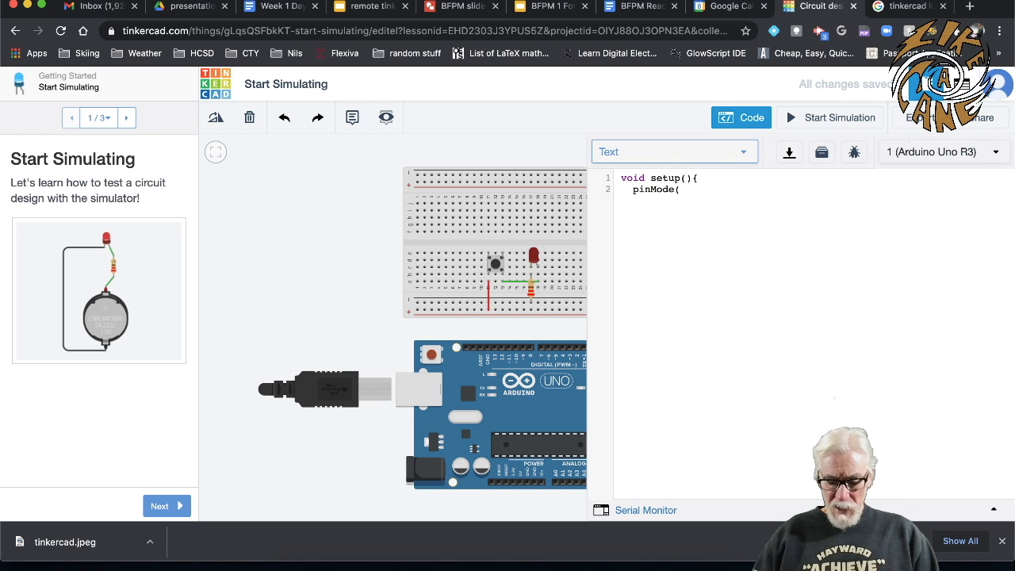
pyautogui.write('LED')
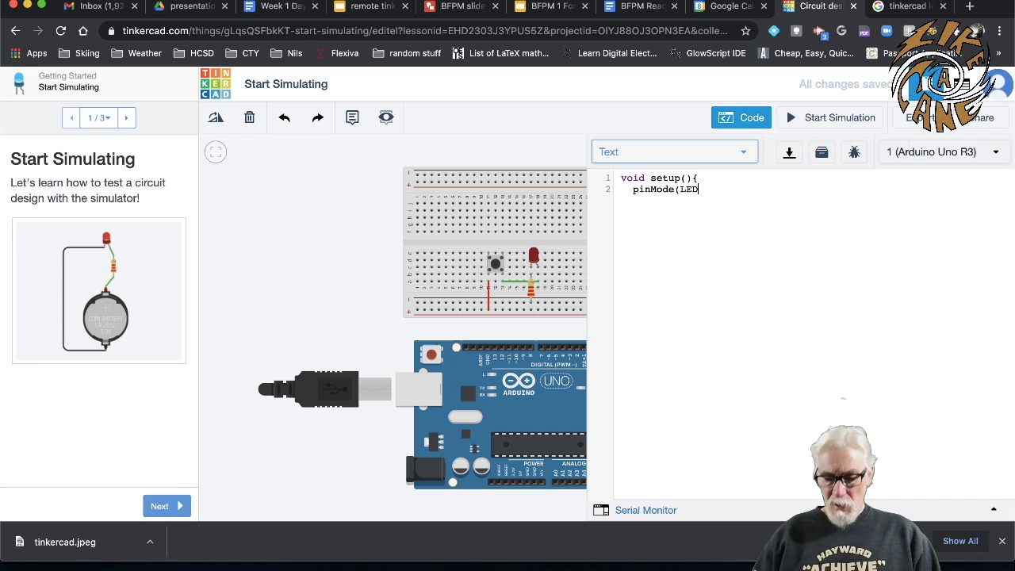
pyautogui.write('_B')
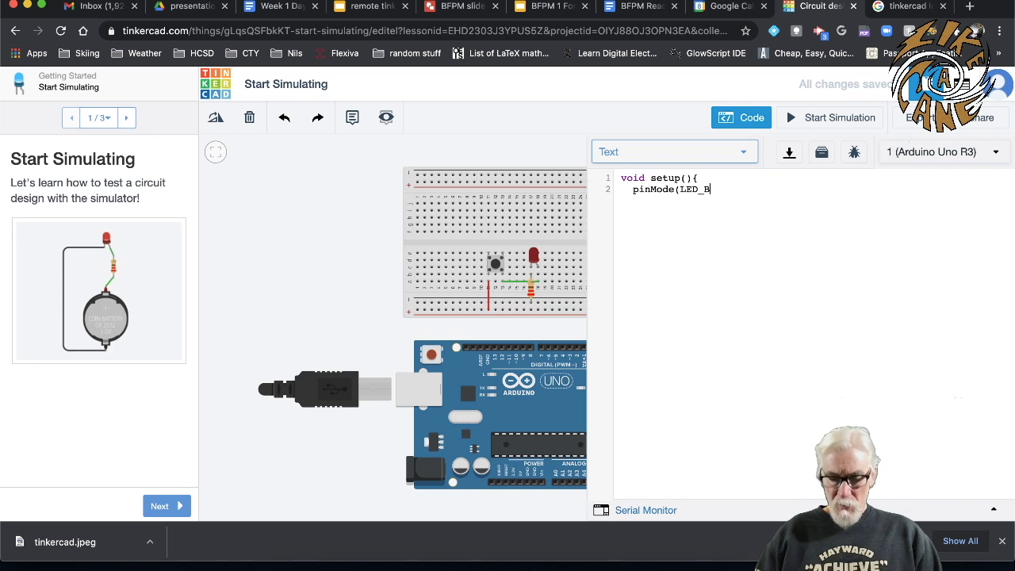
pyautogui.write('UILTIN')
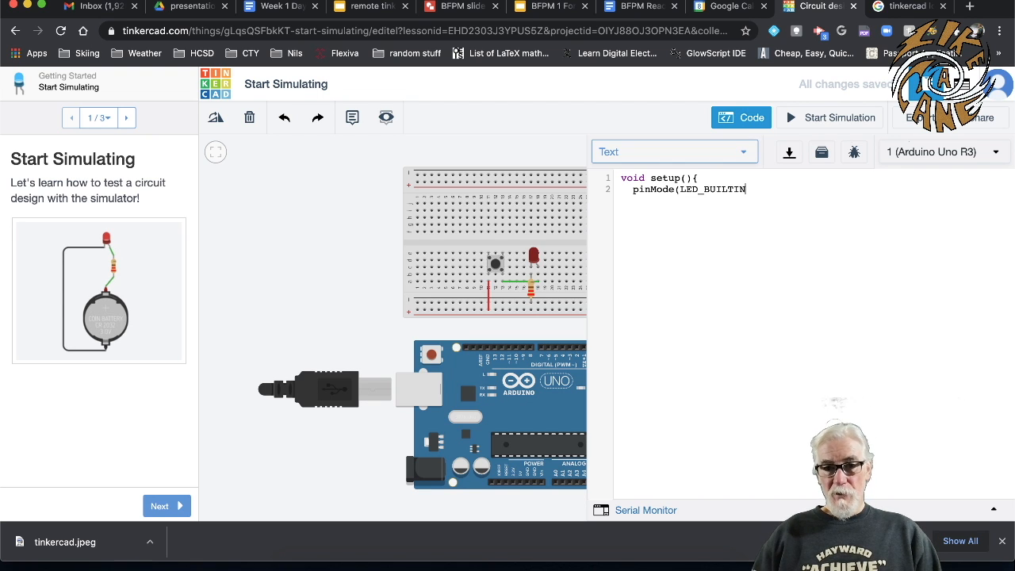
pyautogui.write(',')
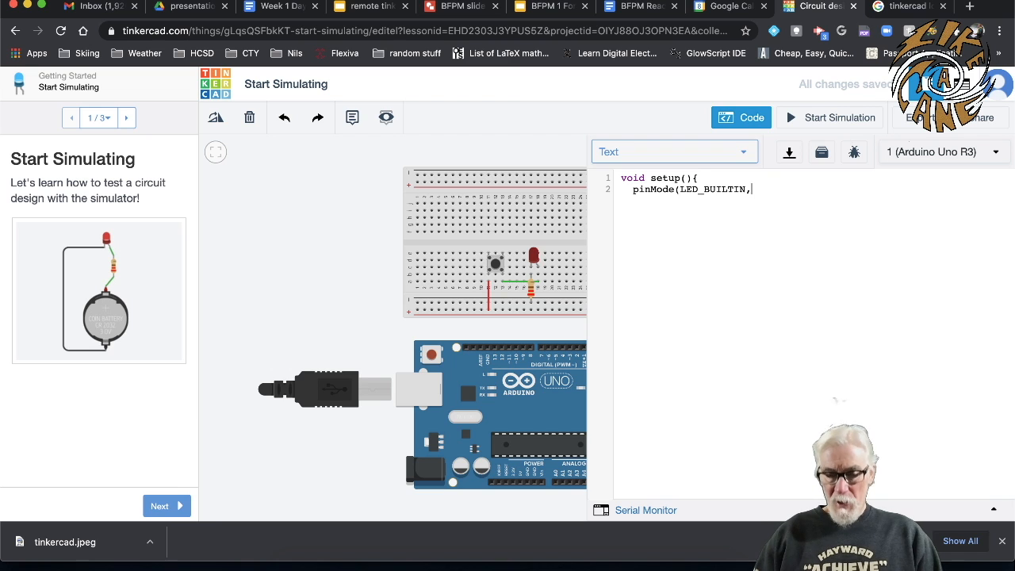
pyautogui.write('OU')
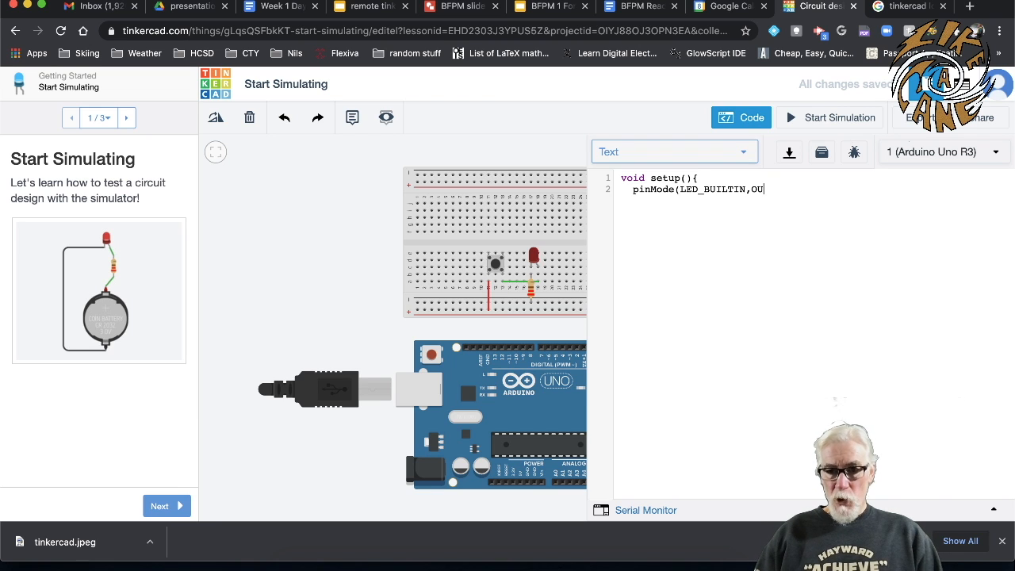
pyautogui.write('TPUT')
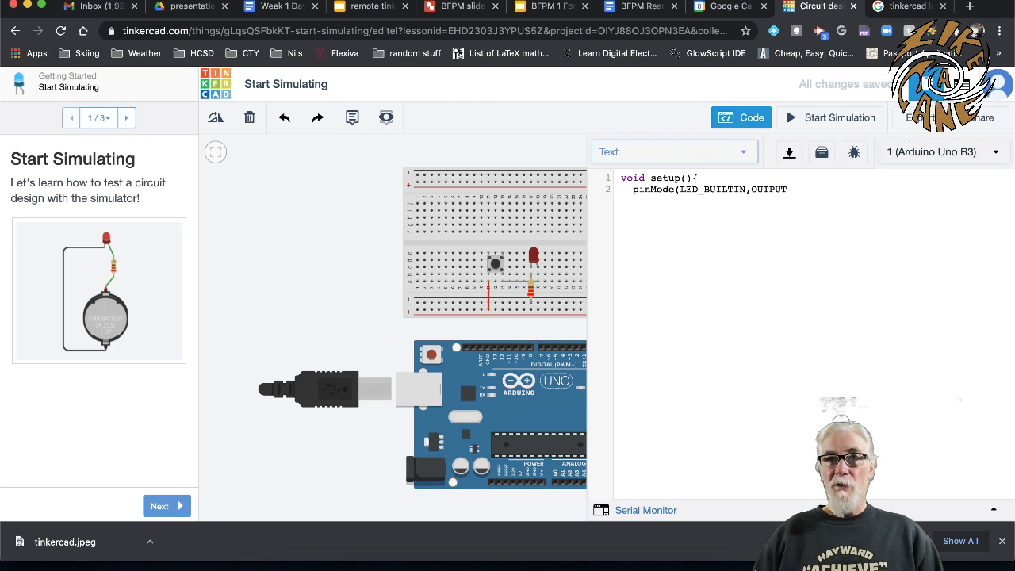
pyautogui.write(')')
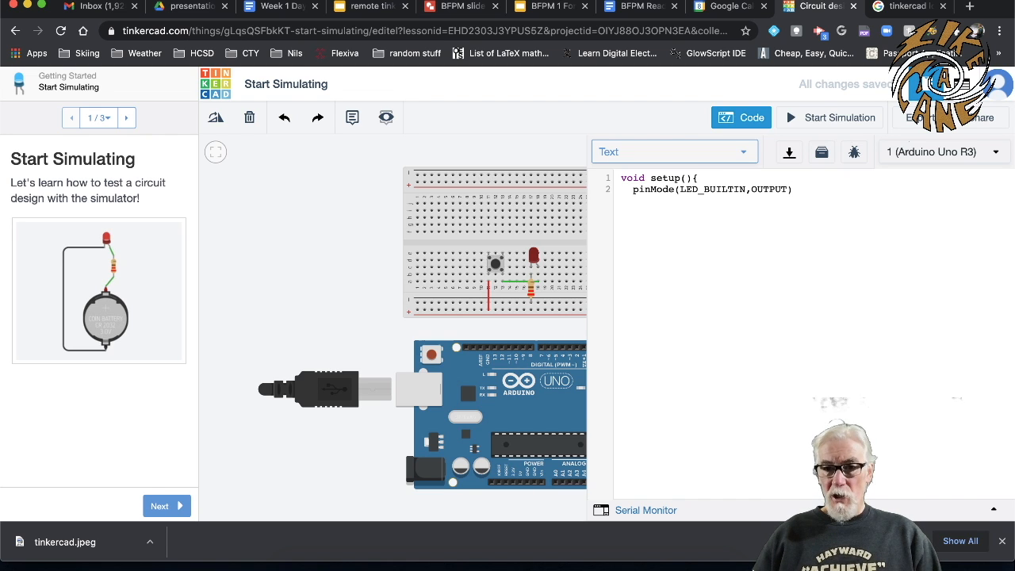
pyautogui.write(';')
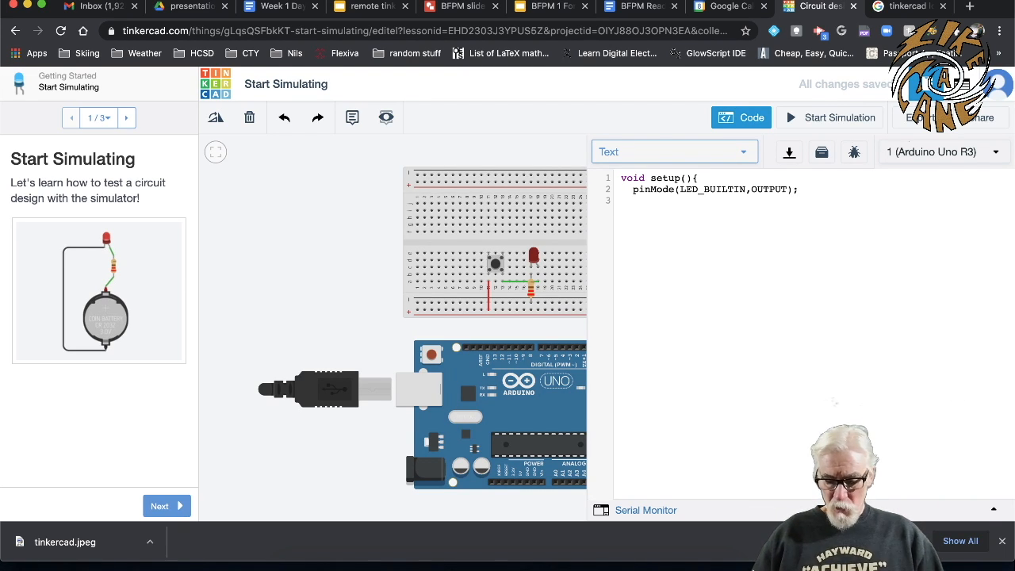
pyautogui.write('}')
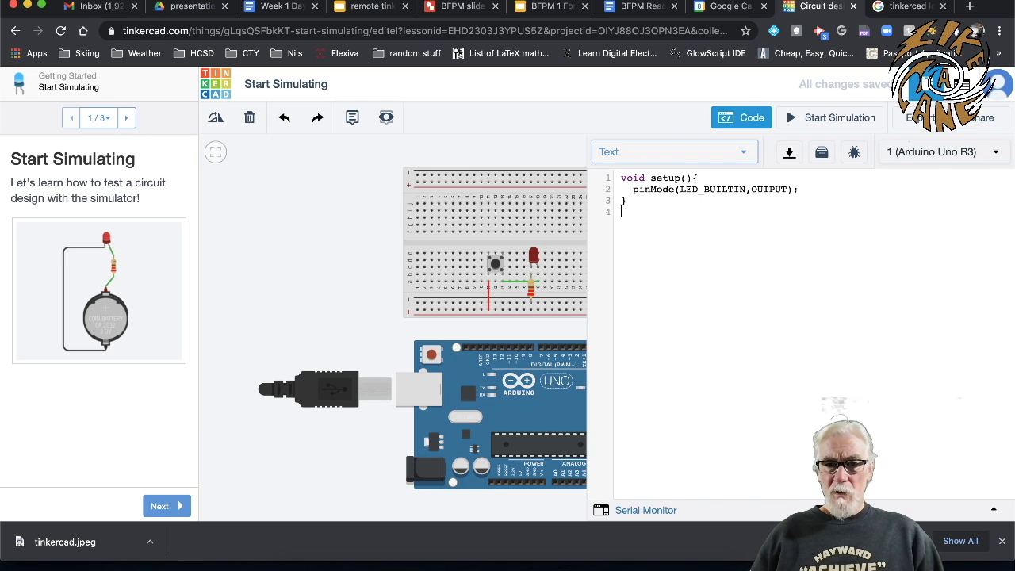
# Leave a blank line below setup and add the function header "void loop(){"
pyautogui.press('Return')
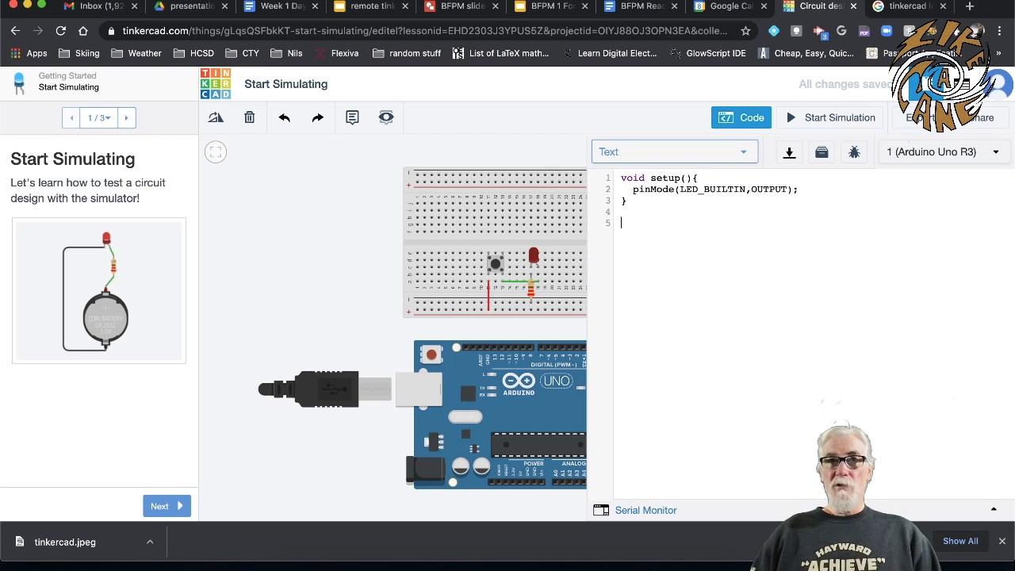
pyautogui.write('void loop')
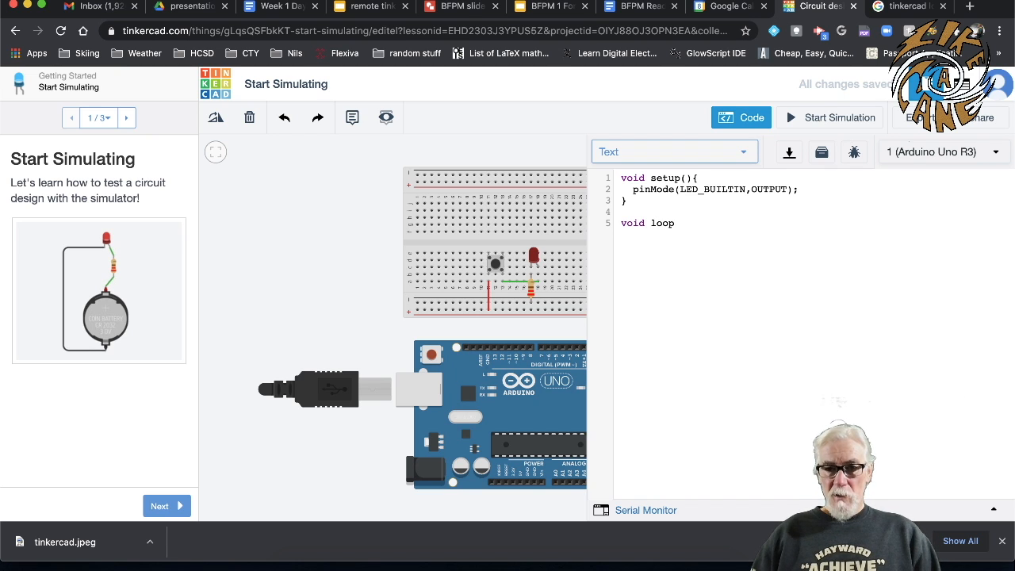
pyautogui.write('()')
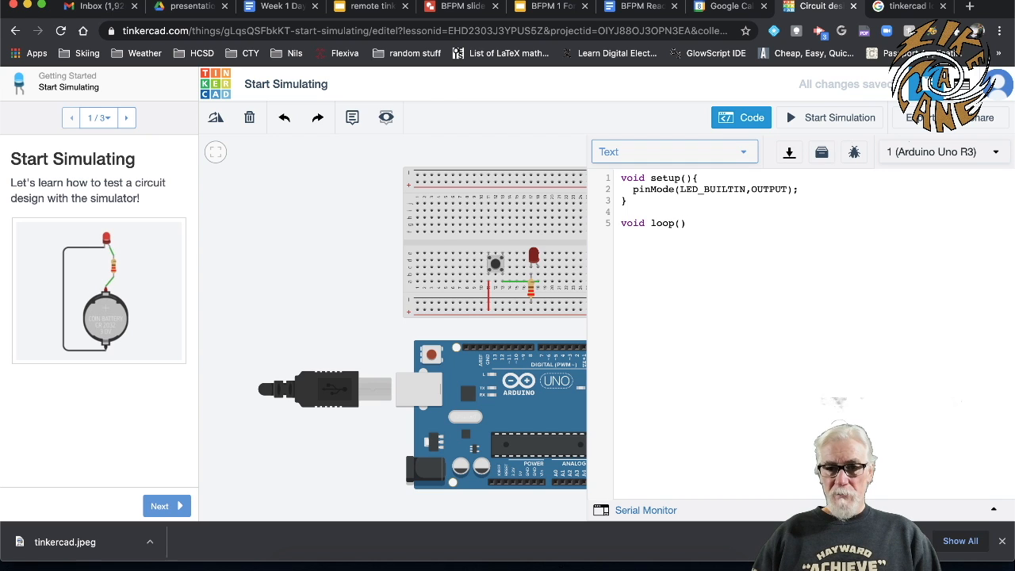
pyautogui.write('{')
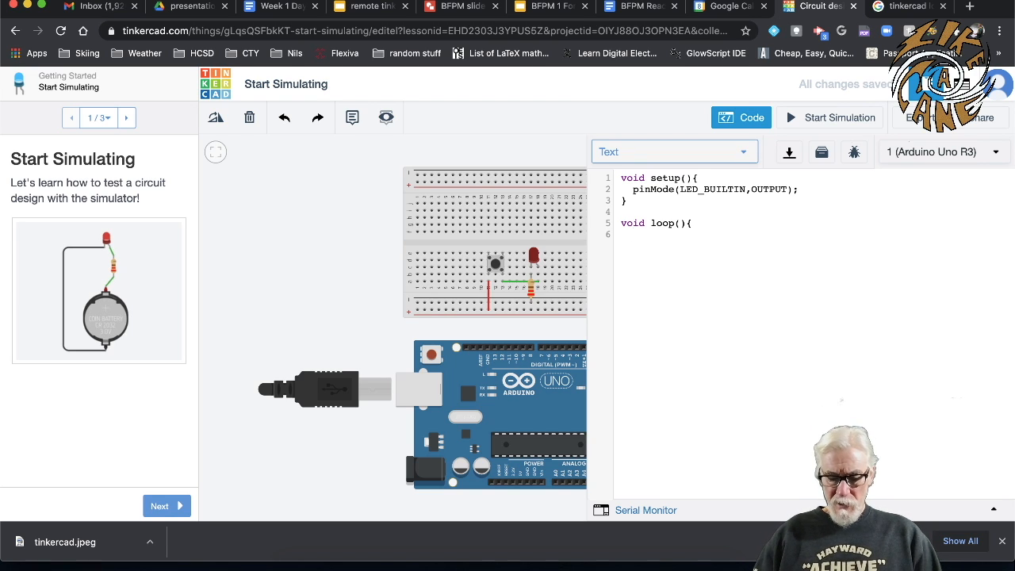
# Write the statement "digitalWrite(LED_BUILTIN,HIGH);" as the first line inside loop
pyautogui.write('digit')
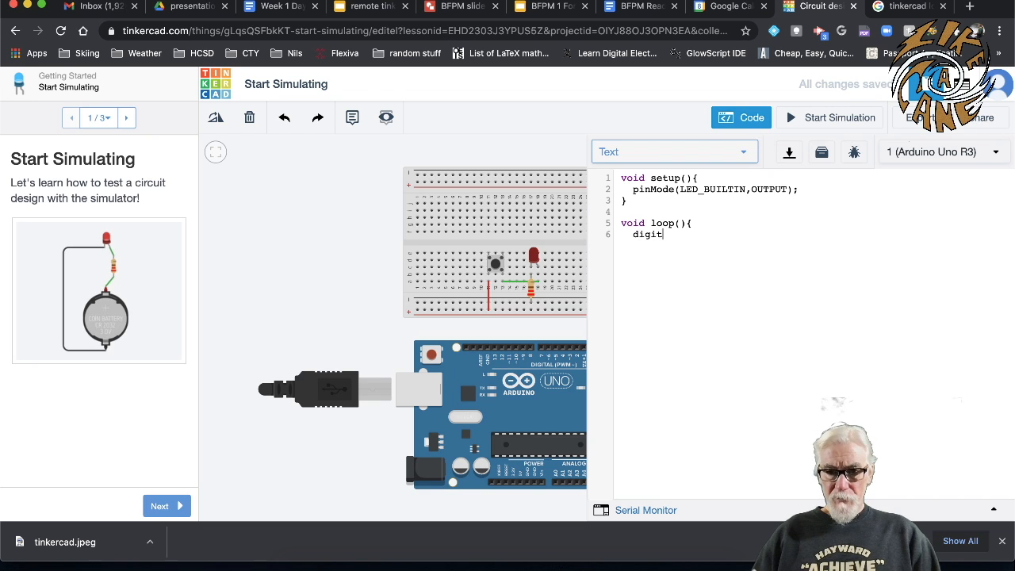
pyautogui.write('alW')
pyautogui.write('rtie')
pyautogui.press('BackSpace')
pyautogui.press('BackSpace')
pyautogui.press('BackSpace')
pyautogui.write('ite')
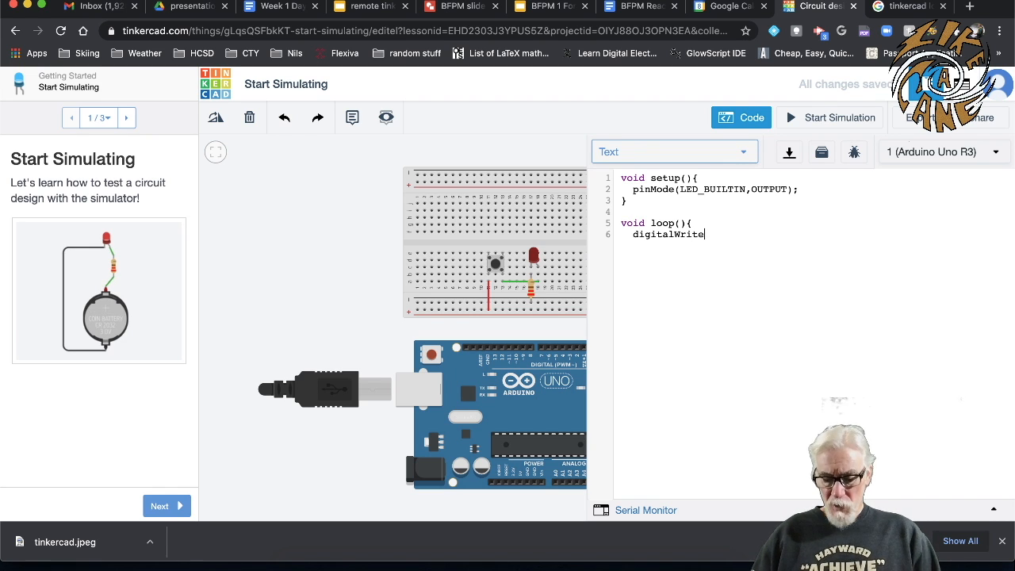
pyautogui.write('(')
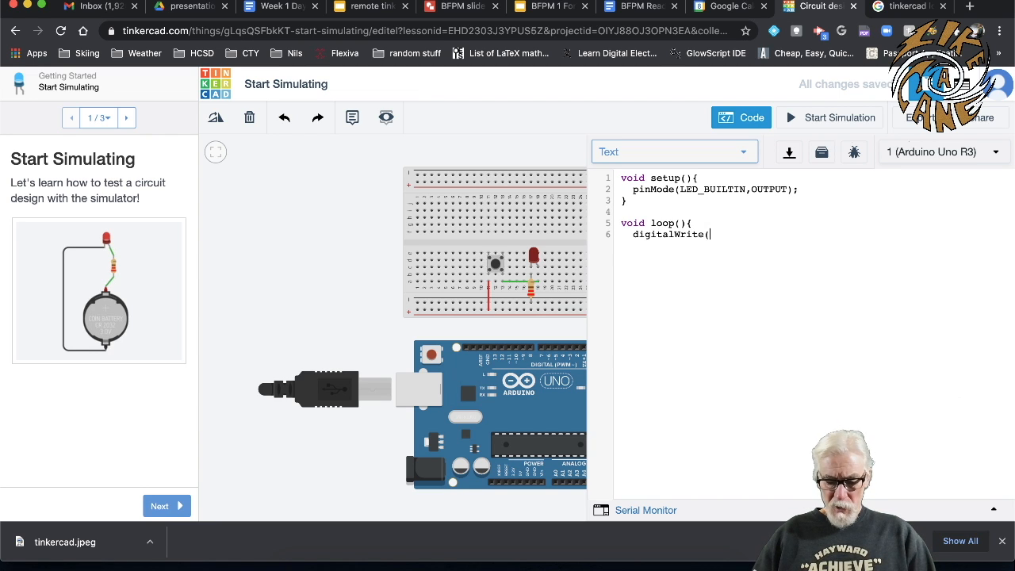
pyautogui.write('LED_BUI')
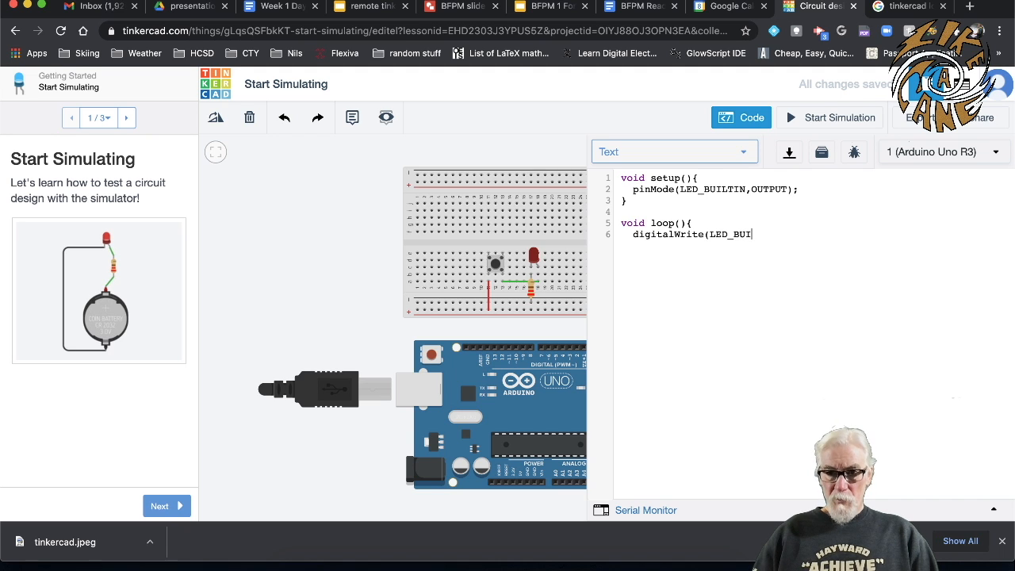
pyautogui.write('LTIN')
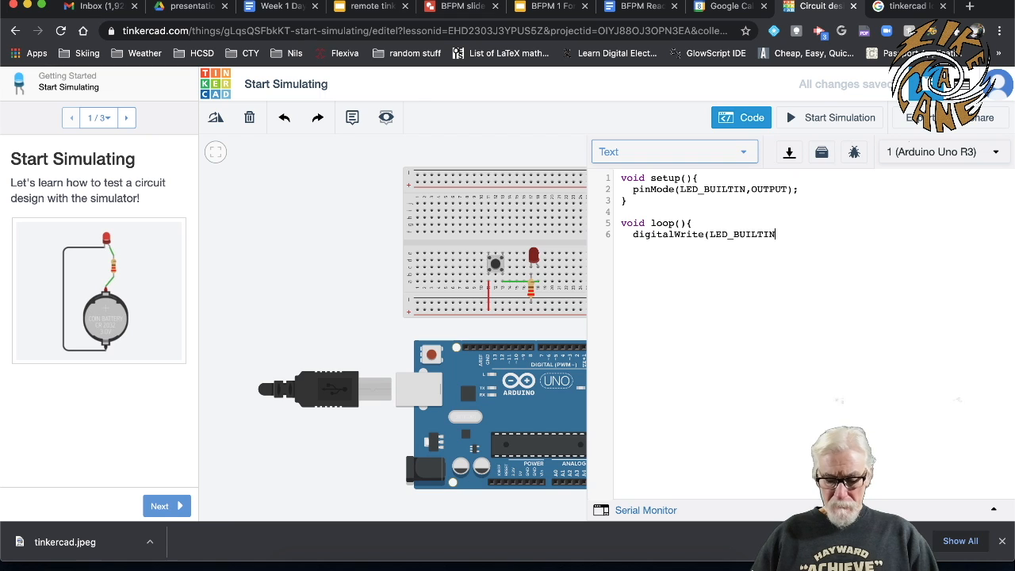
pyautogui.write(',')
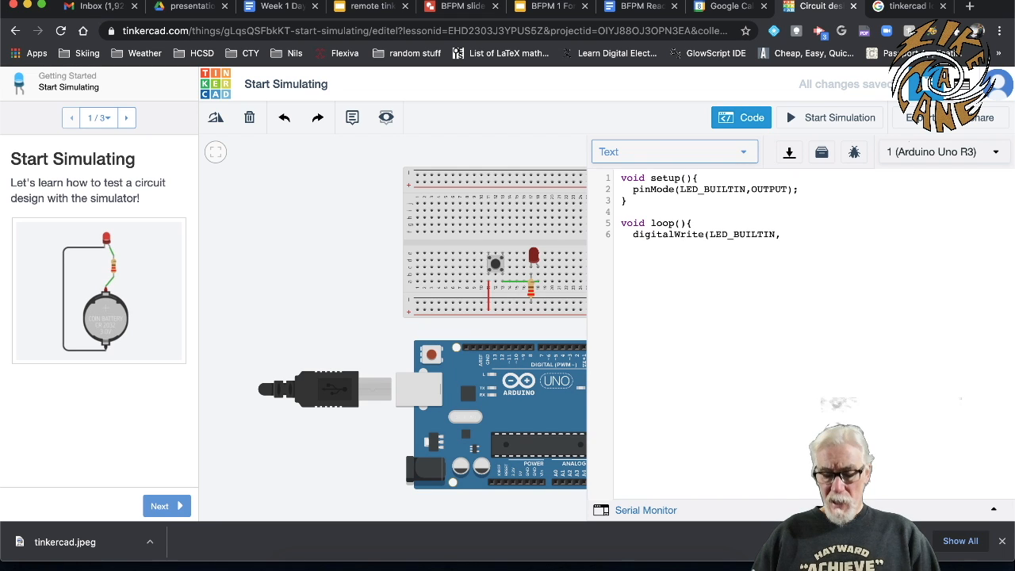
pyautogui.write('HIGH')
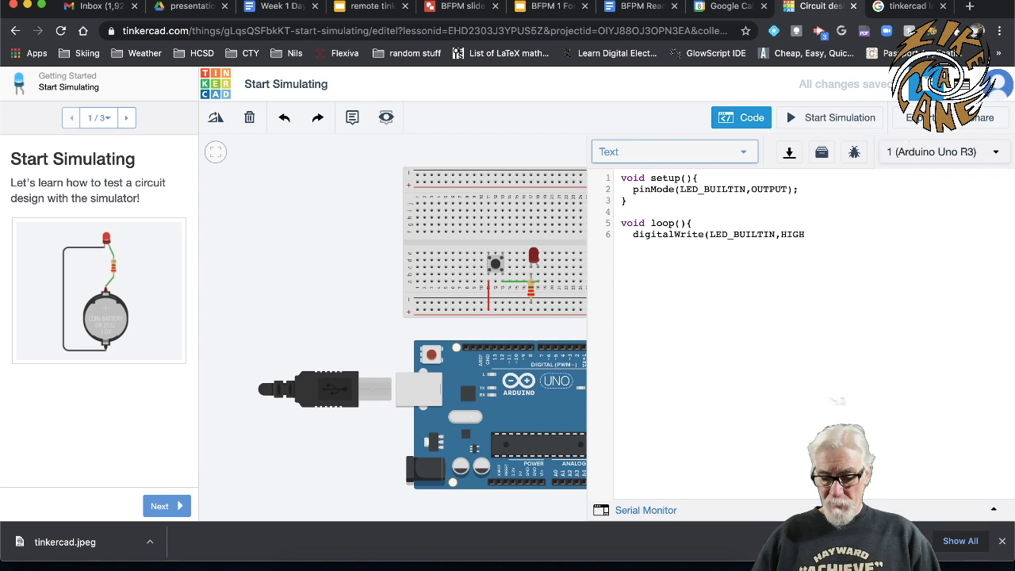
pyautogui.write(')')
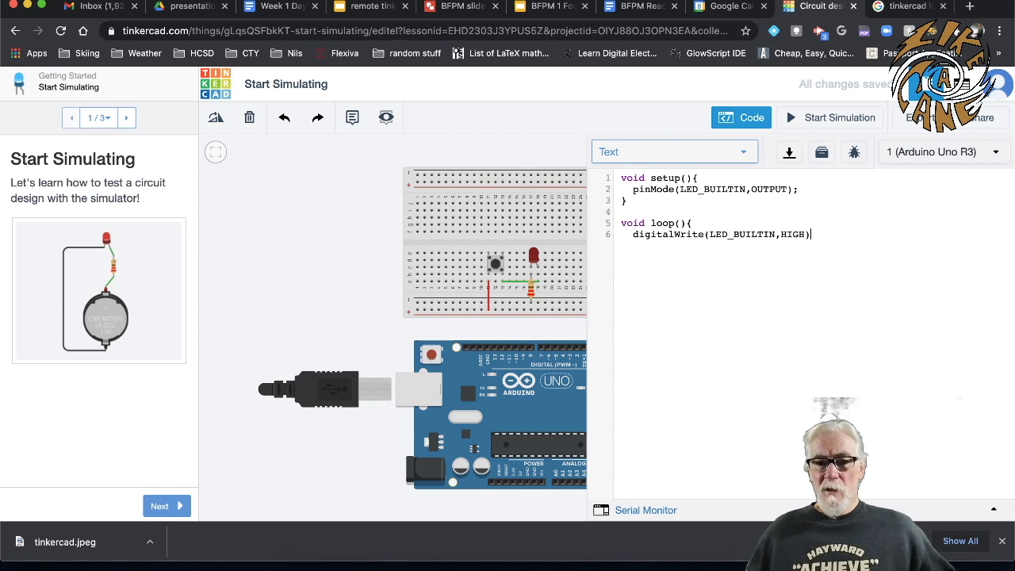
pyautogui.write(';')
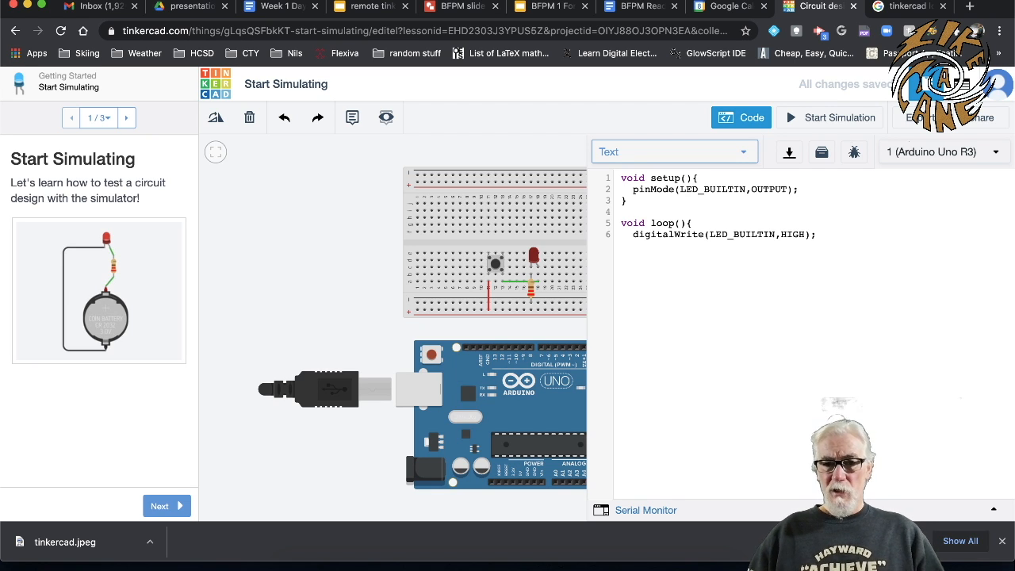
# Append the comment text "\\ sets builtin pin as output" to the end of the pinMode line
pyautogui.click(805, 189)
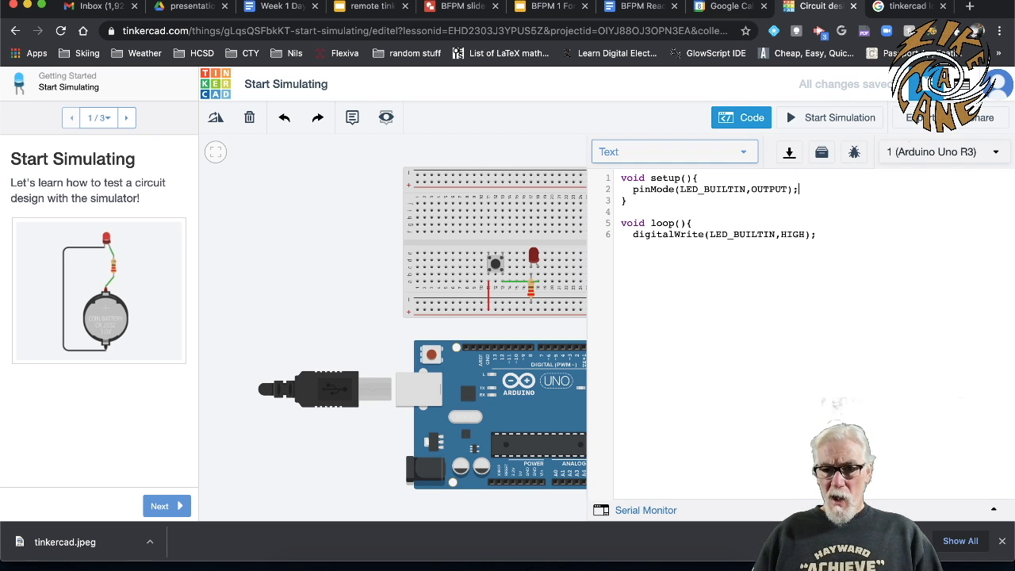
pyautogui.write('\\\\')
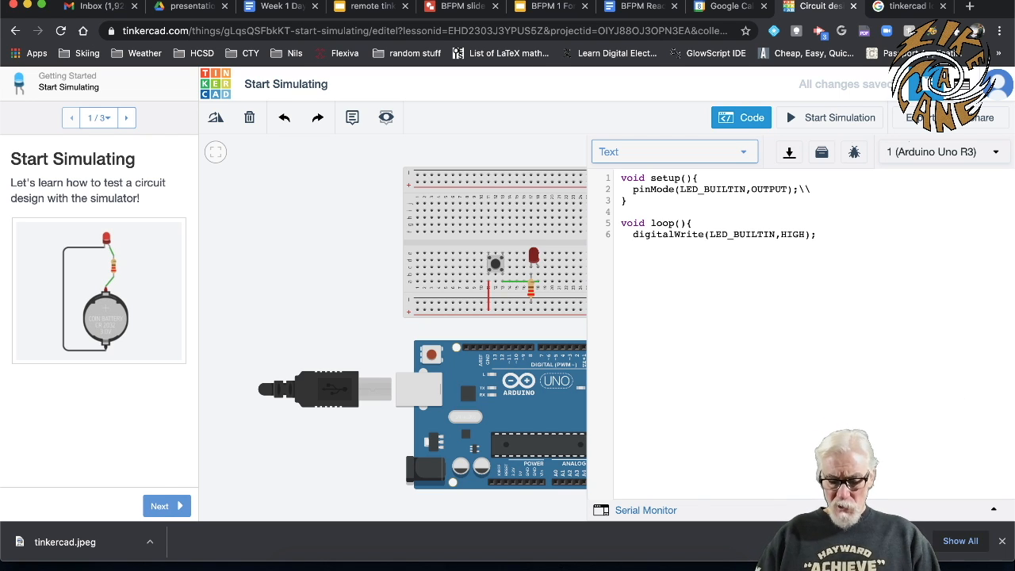
pyautogui.write('sets ')
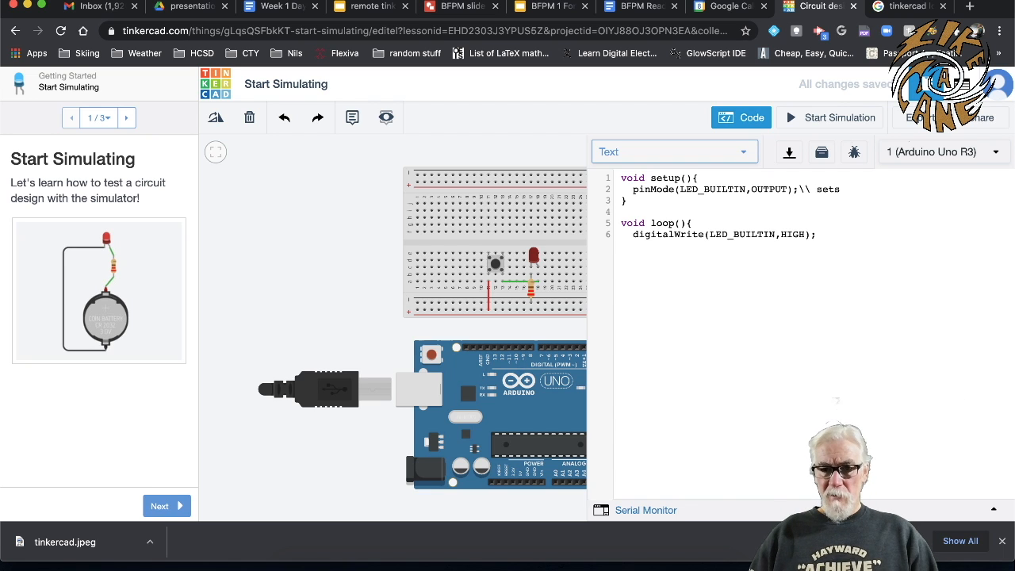
pyautogui.write('builtin pin as output')
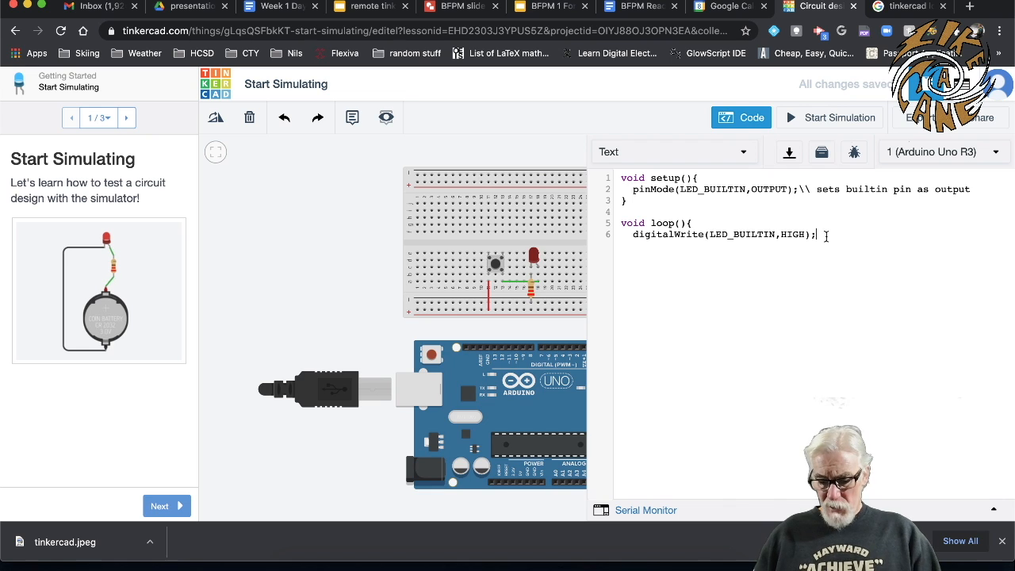
# Append the comment text "\\turns on builtin led" to the end of the digitalWrite line
pyautogui.write('\\\\')
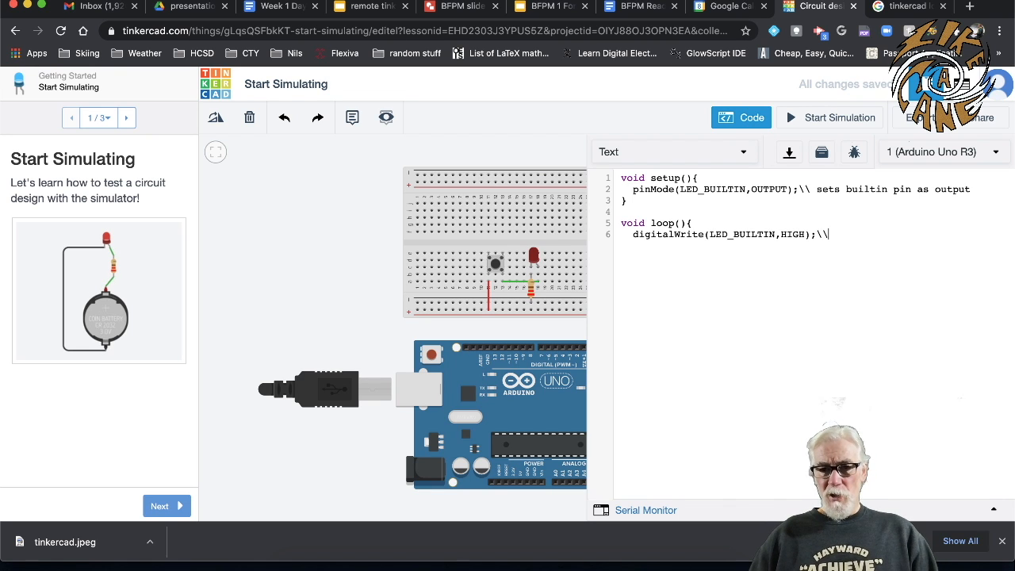
pyautogui.write('turns on ')
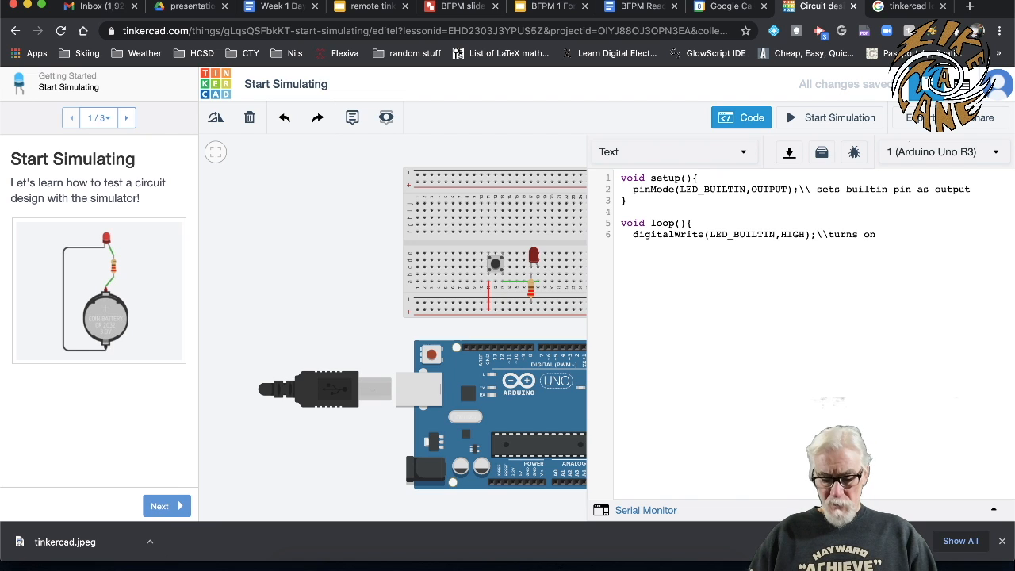
pyautogui.write('builti')
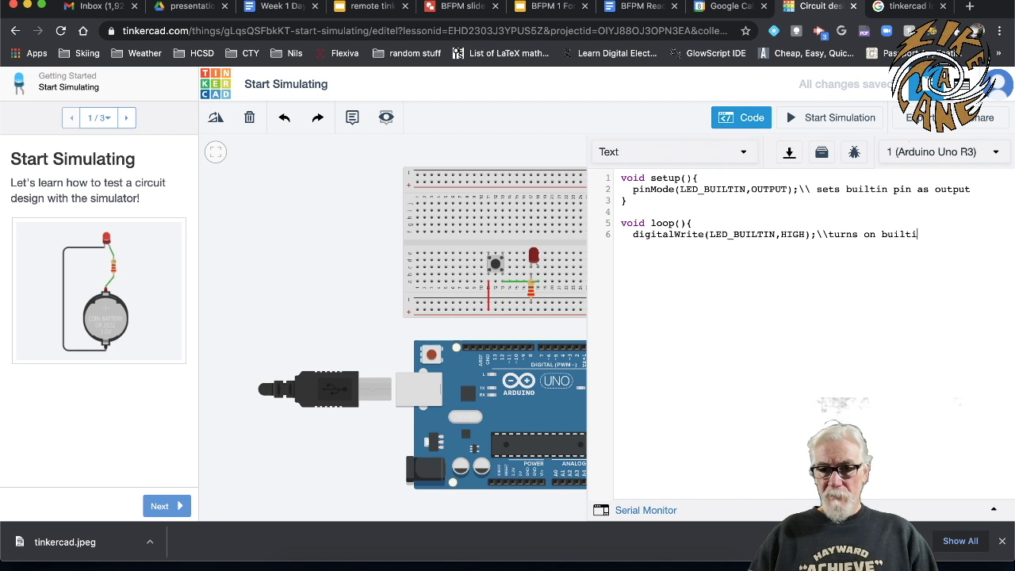
pyautogui.write('n led')
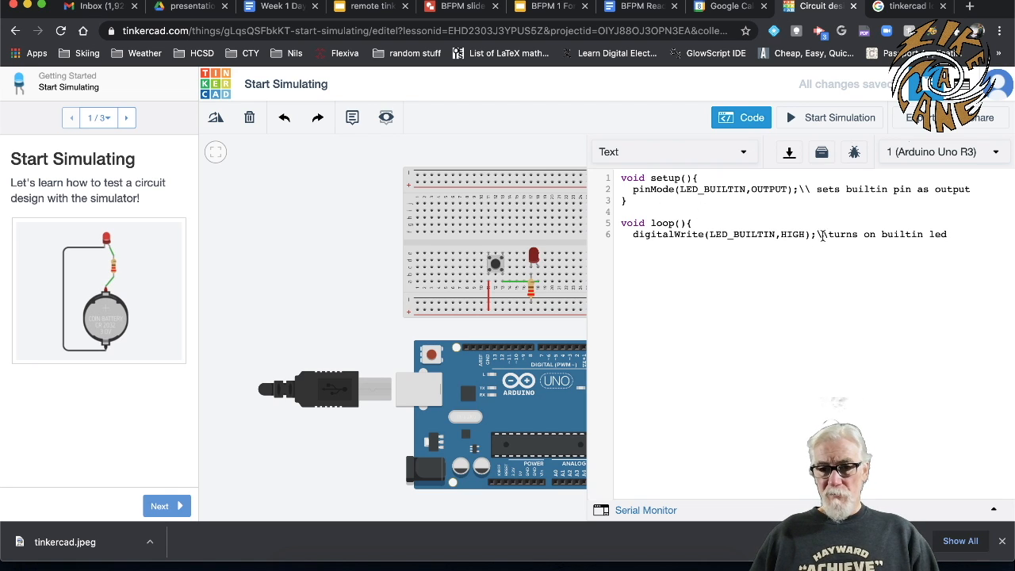
# Add the line "delay(1000);\\wait one second" below the digitalWrite statement in loop
pyautogui.click(958, 236)
pyautogui.press('Return')
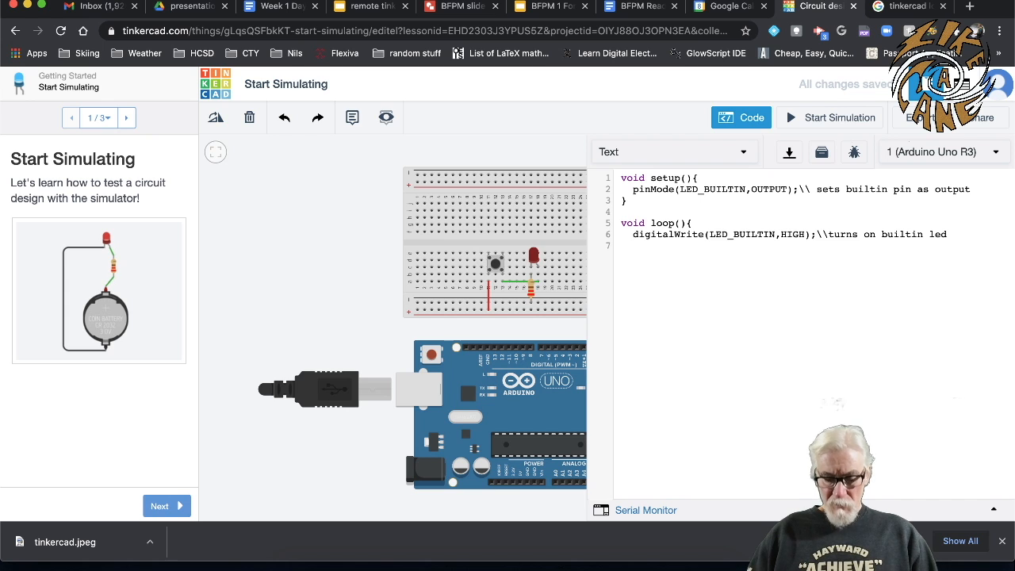
pyautogui.write('del')
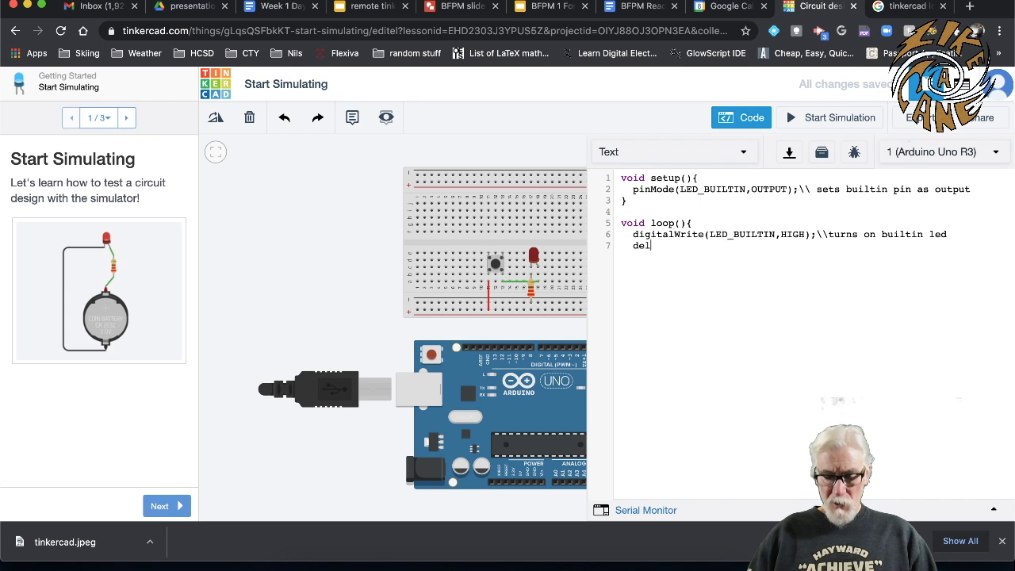
pyautogui.write('ay(')
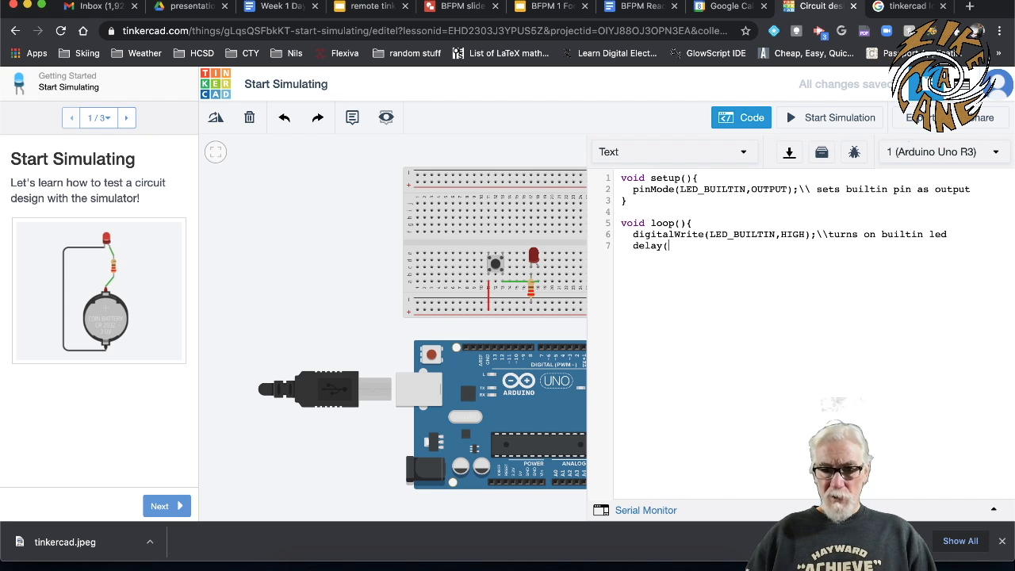
pyautogui.write('1000')
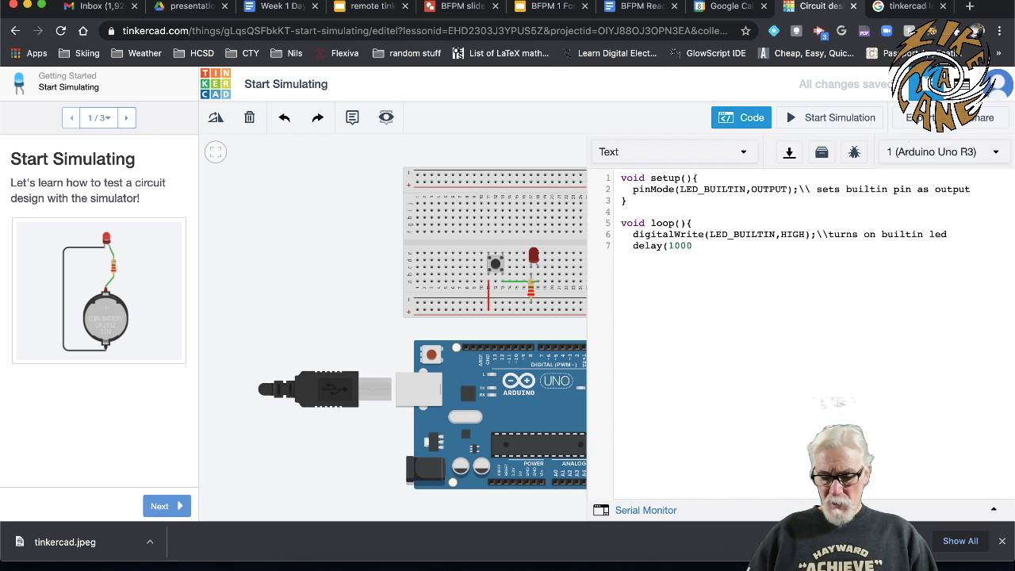
pyautogui.write(')')
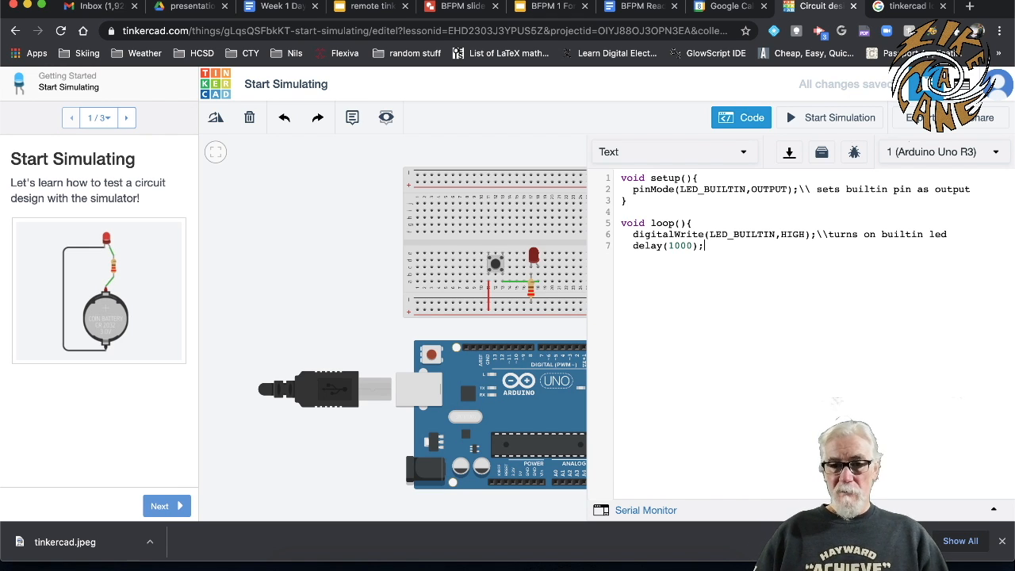
pyautogui.write('\\\\wait on ')
pyautogui.write(' second')
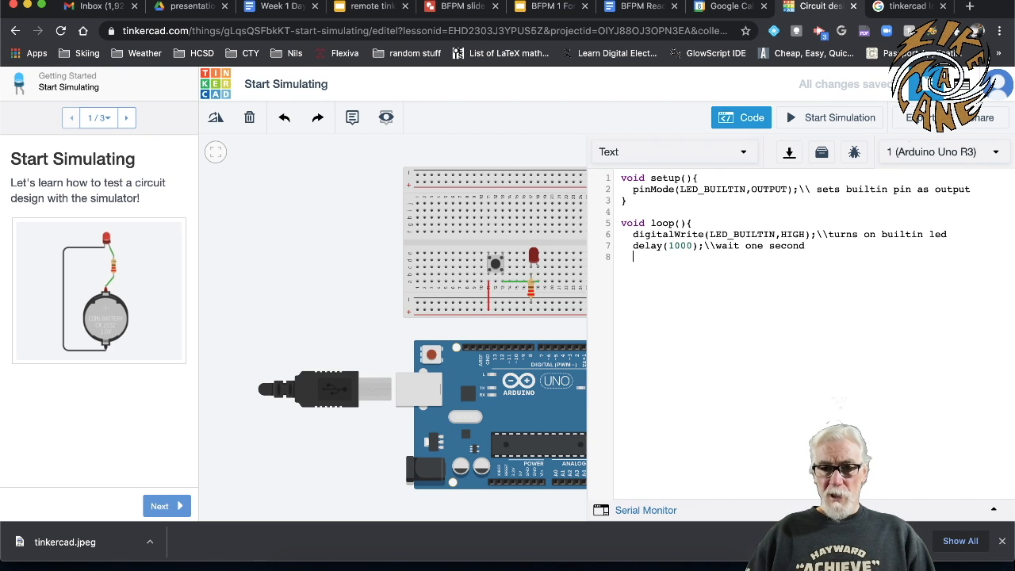
# Write the statement "digitalWrite(LED_BUILTIN,LOW);" on the line below the delay
pyautogui.write('digi')
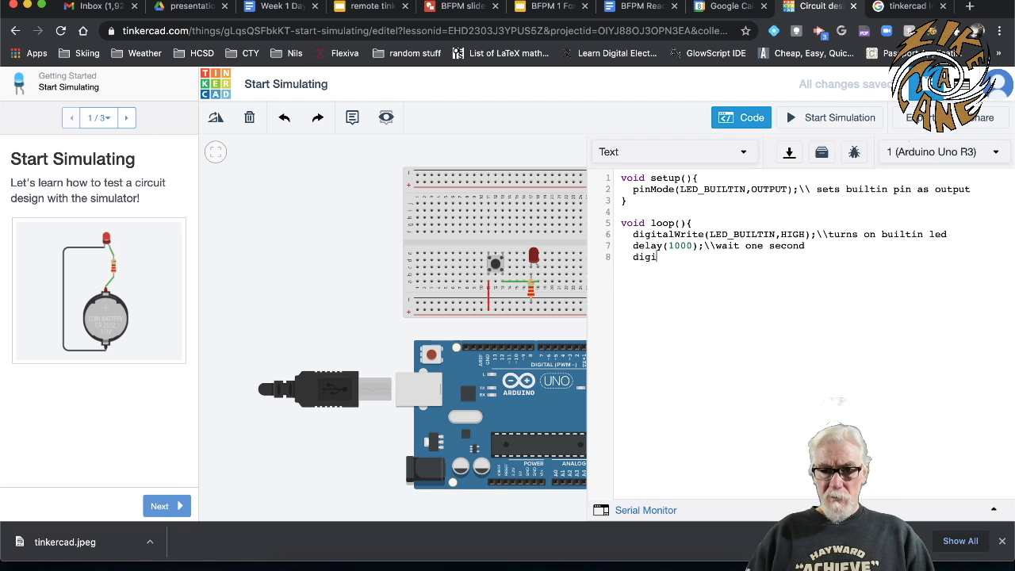
pyautogui.write('talWrite')
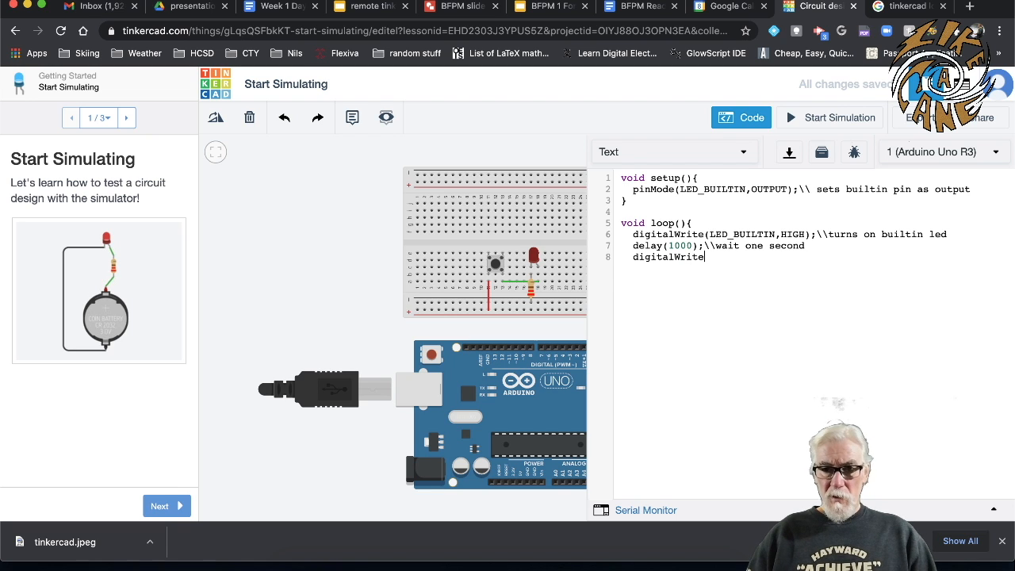
pyautogui.write('(L')
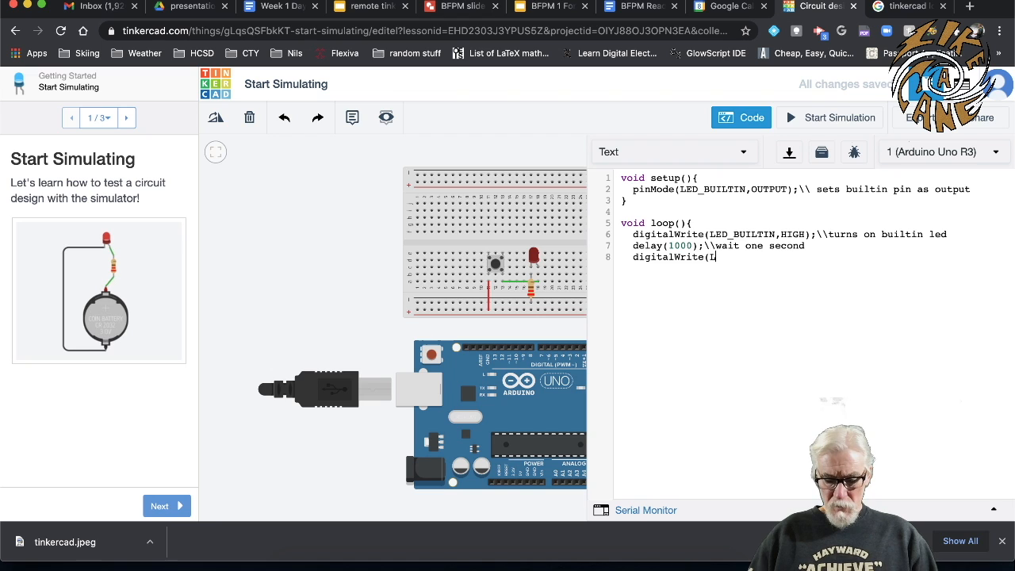
pyautogui.write('ED_BUILT')
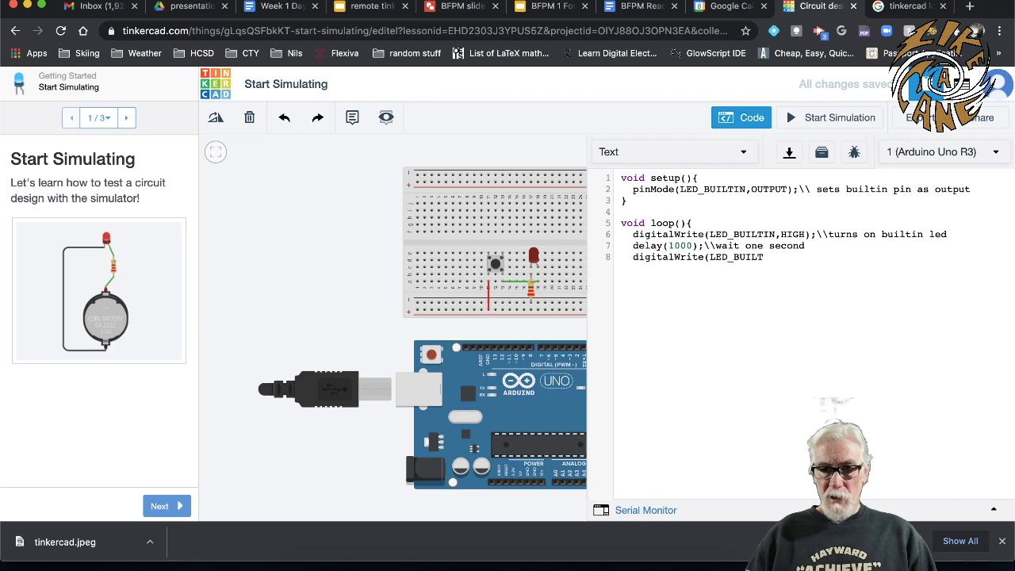
pyautogui.write('IN')
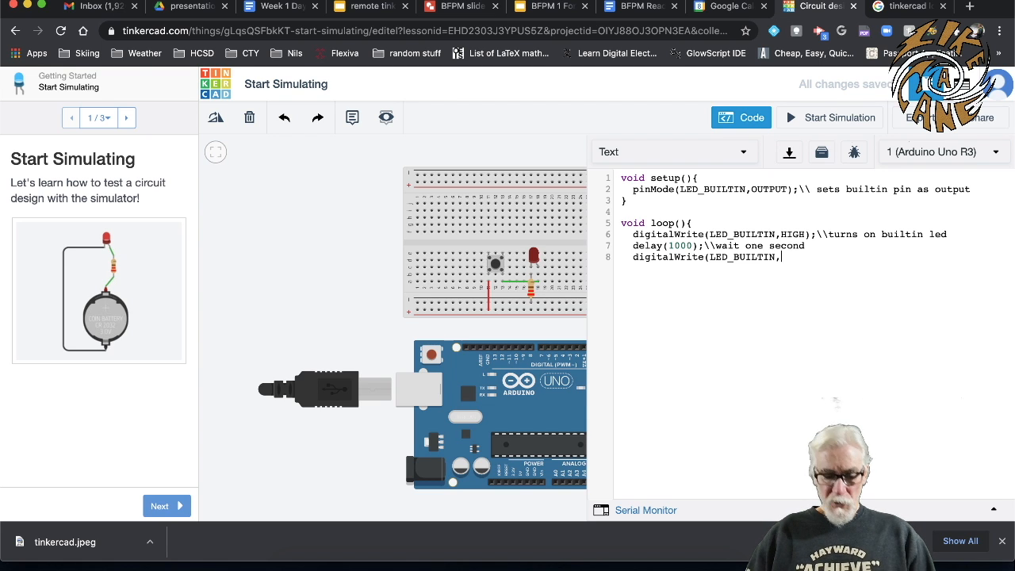
pyautogui.write(',LOW')
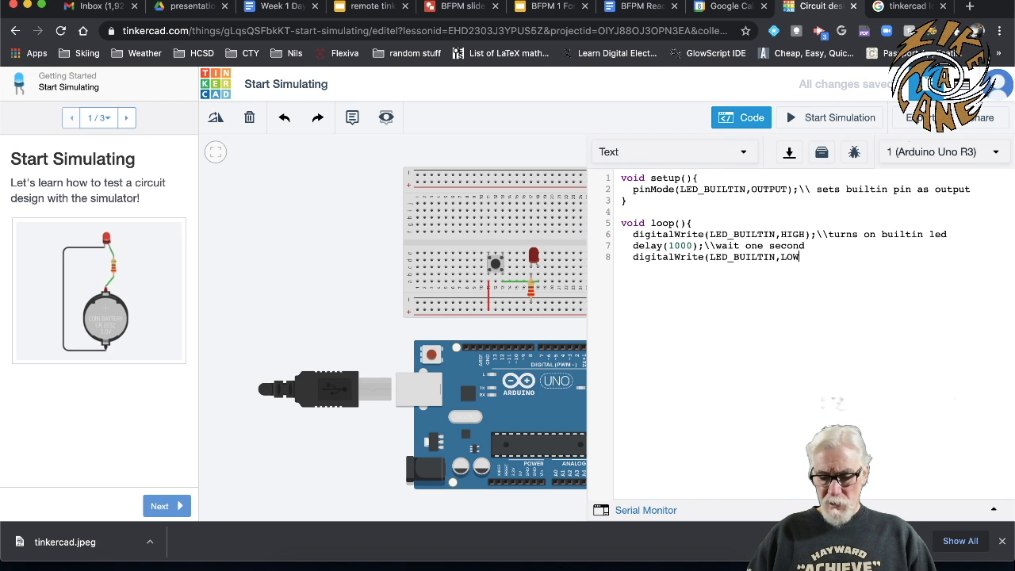
pyautogui.write(')')
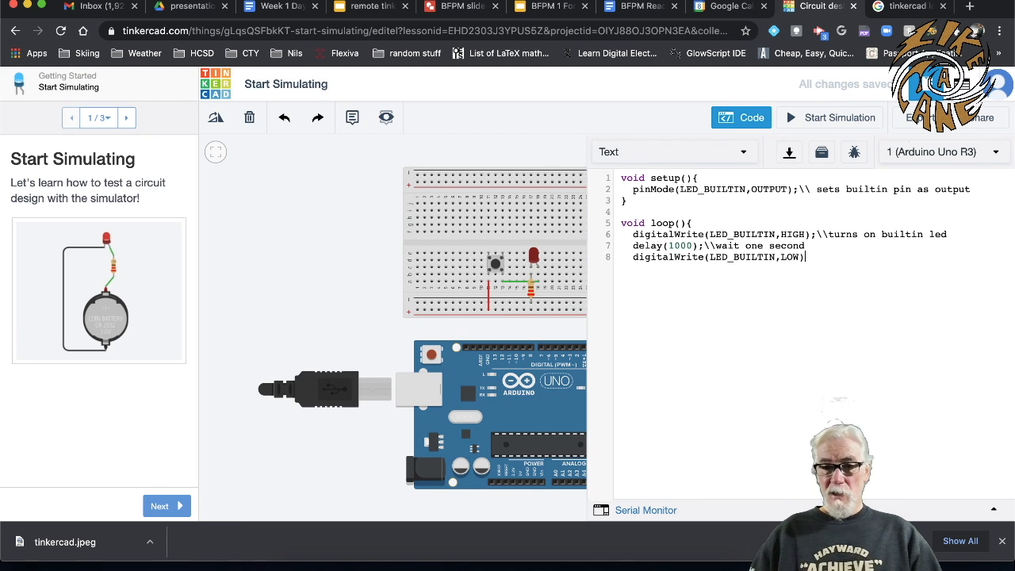
pyautogui.write(';')
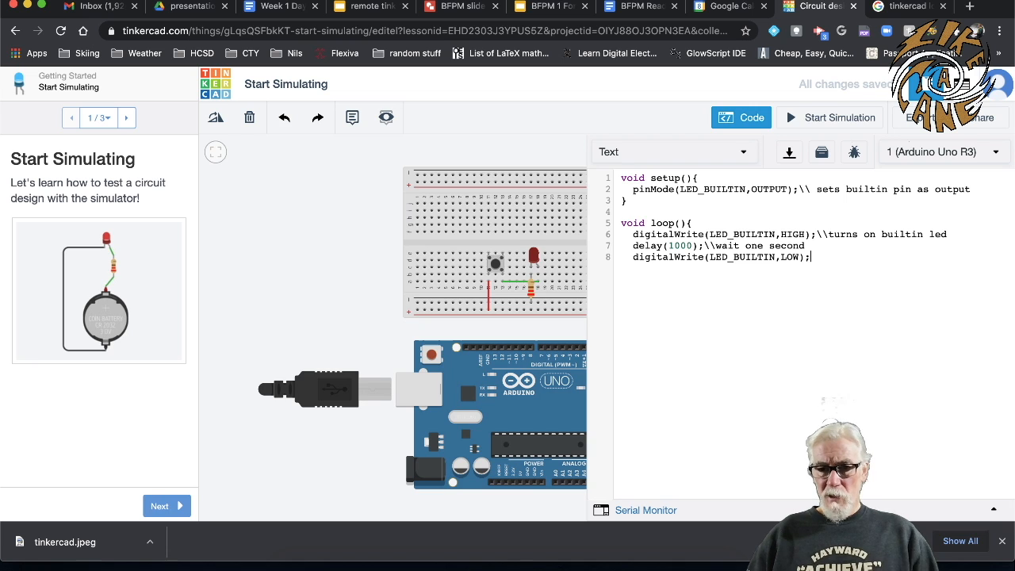
# Append the comment text "\\turns off led" to the LOW digitalWrite line and start a new line below it
pyautogui.write('\\\\')
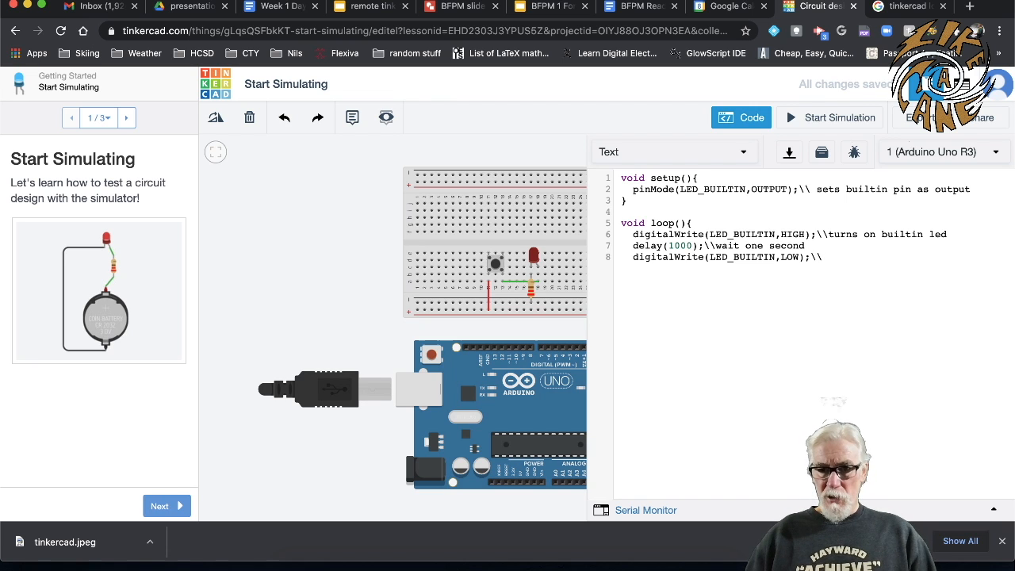
pyautogui.write('turns ')
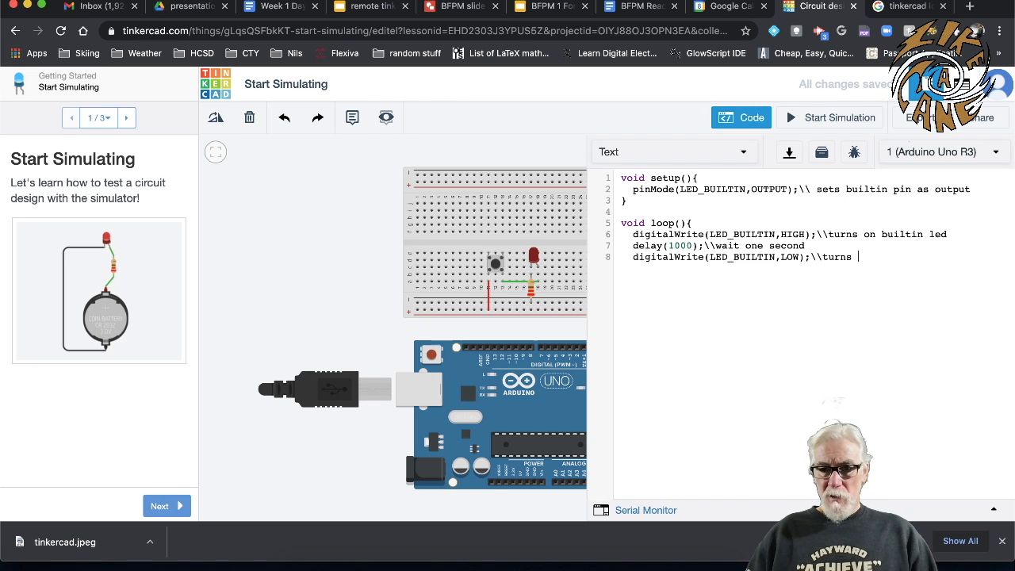
pyautogui.write('off led ')
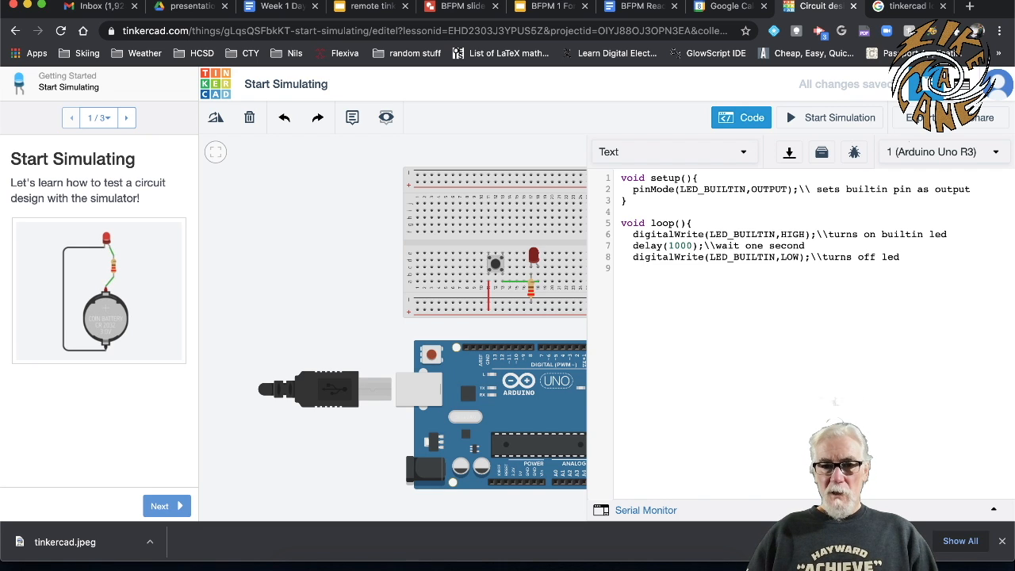
# Finish the loop function with a second "delay(1000);" and a closing brace on its own line
pyautogui.write('delay(1000)')
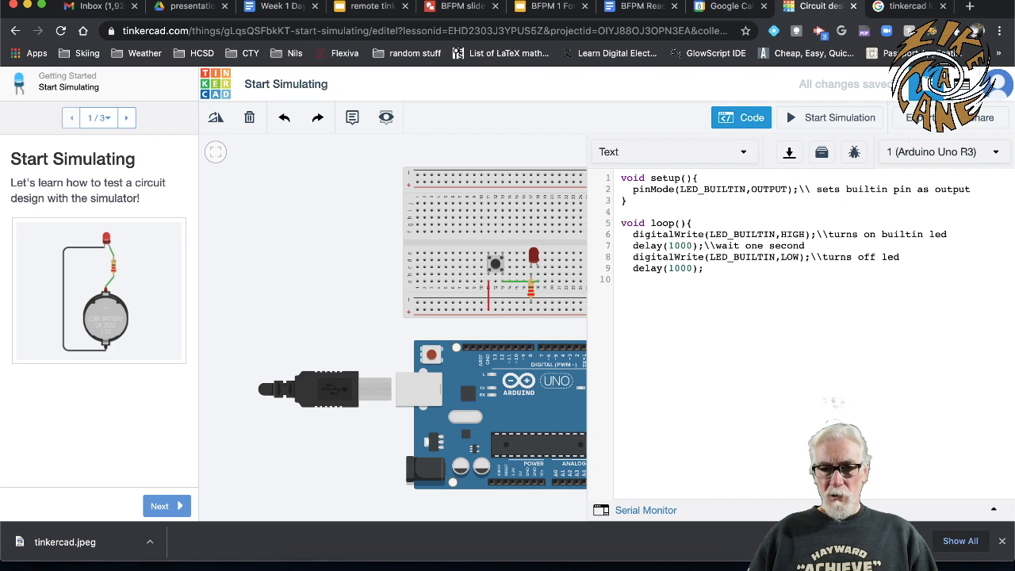
pyautogui.write('}')
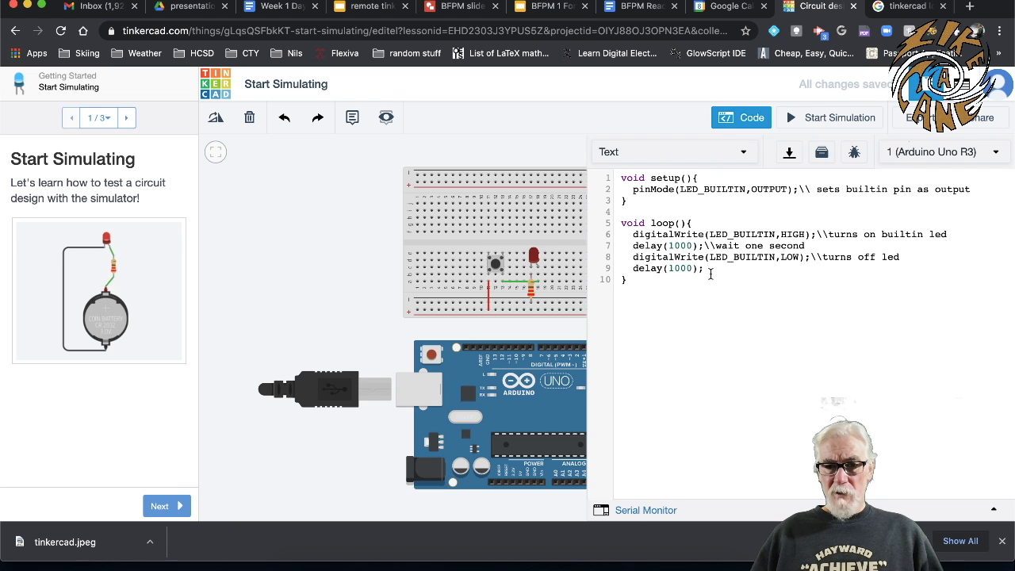
# Hide the code editor and start the simulation to test the sketch
pyautogui.click(762, 120)
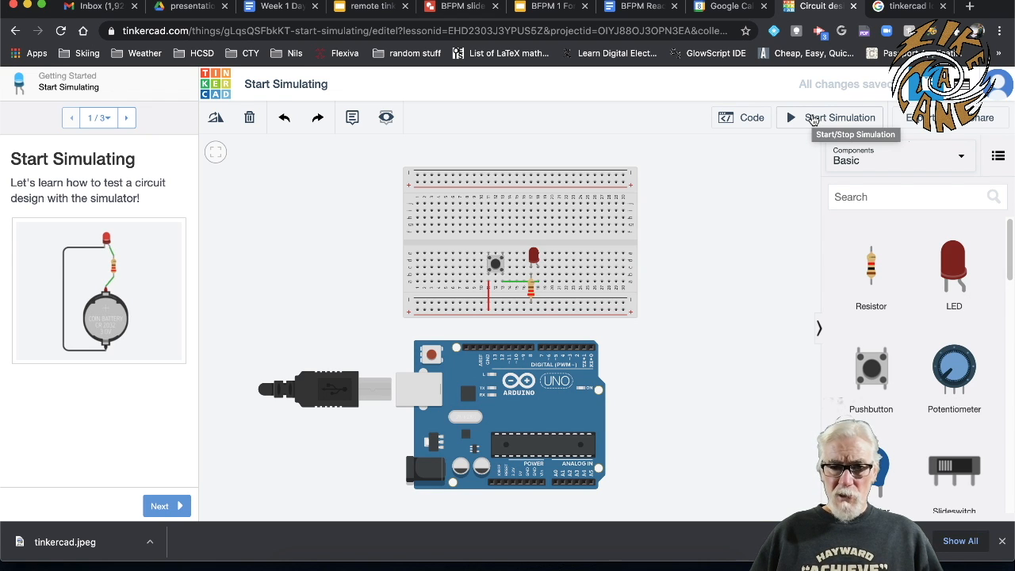
pyautogui.click(813, 119)
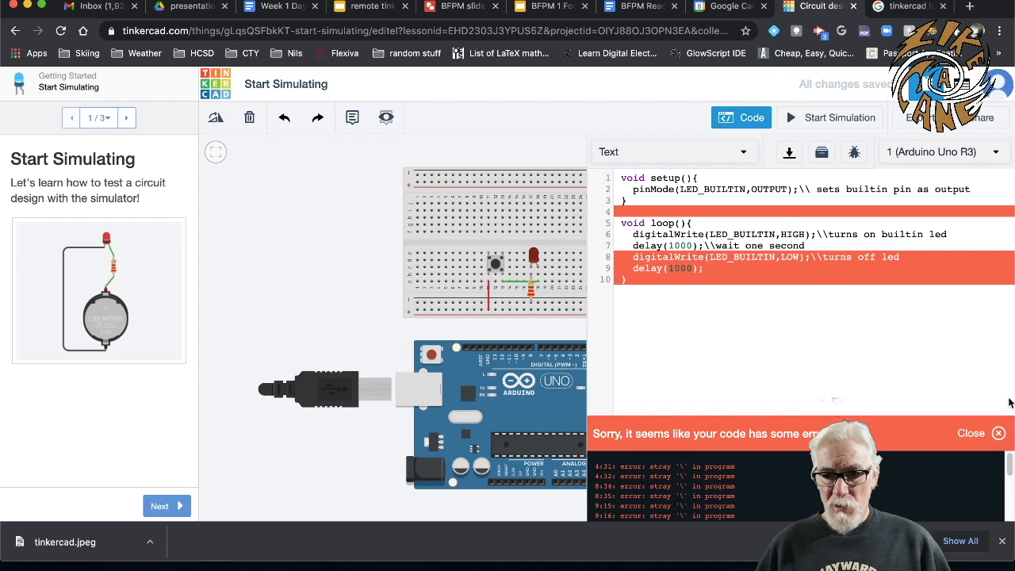
# Dismiss the code error report and replace the comment's backslashes with "//" on the pinMode line
pyautogui.click(972, 432)
pyautogui.press('Left')
pyautogui.press('BackSpace')
pyautogui.press('BackSpace')
pyautogui.write('//')
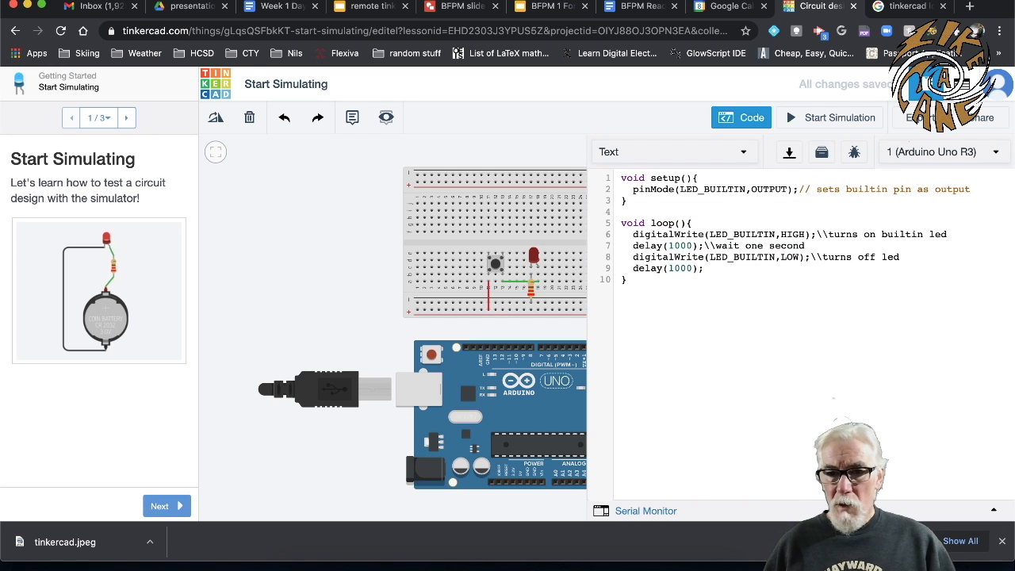
# Replace the comment backslashes with "//" on both digitalWrite lines and run the simulation again
pyautogui.click(825, 234)
pyautogui.press('BackSpace')
pyautogui.press('BackSpace')
pyautogui.write('//')
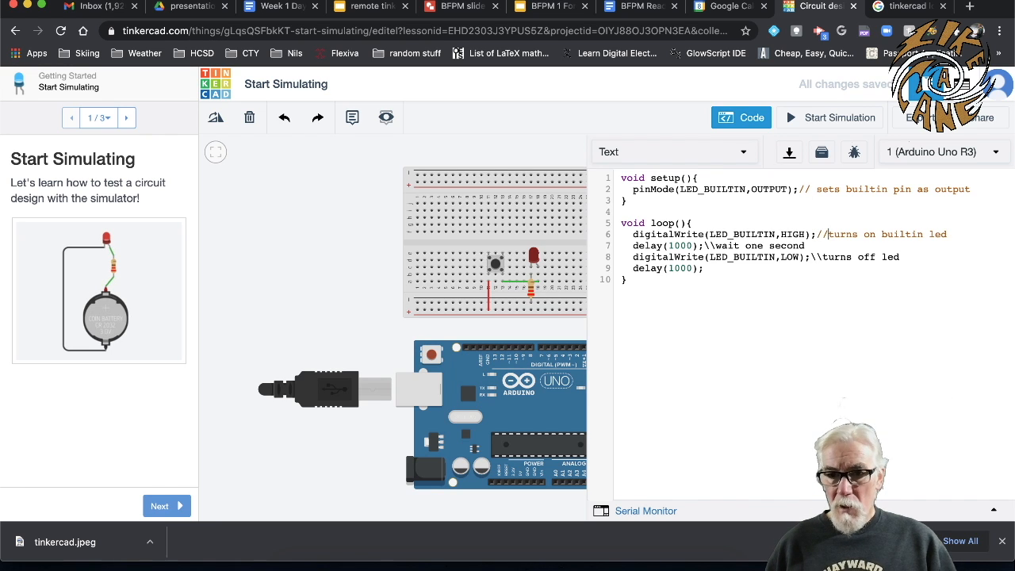
pyautogui.click(821, 256)
pyautogui.press('BackSpace')
pyautogui.press('BackSpace')
pyautogui.write('//')
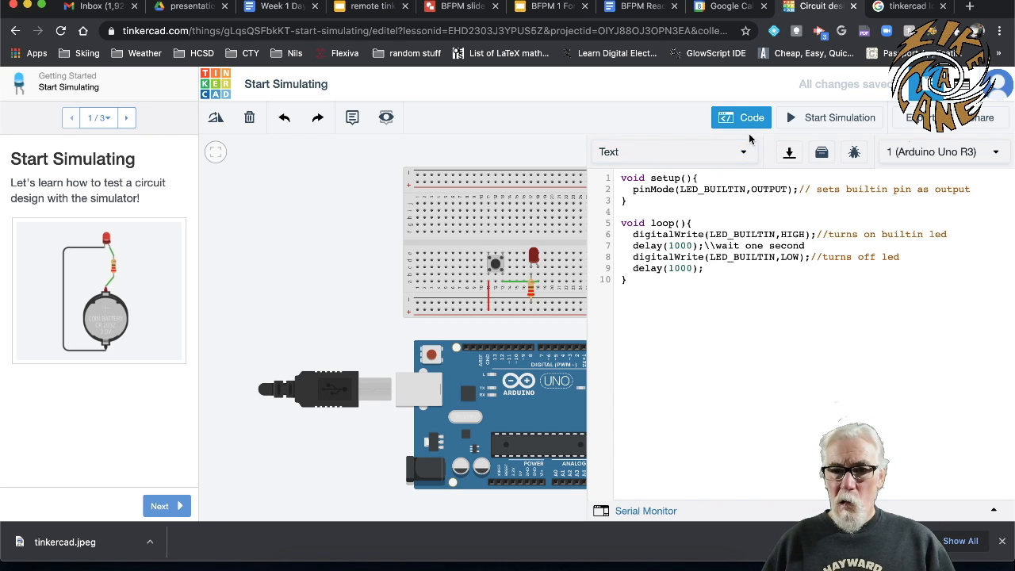
pyautogui.click(810, 117)
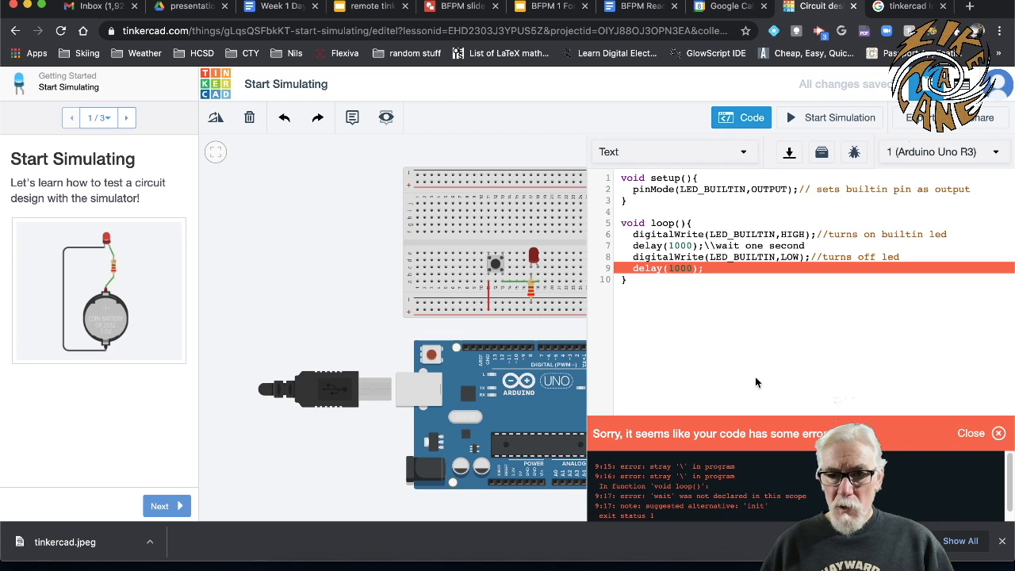
# Replace the backslashes before "wait one second" with "//" on the first delay line
pyautogui.click(734, 255)
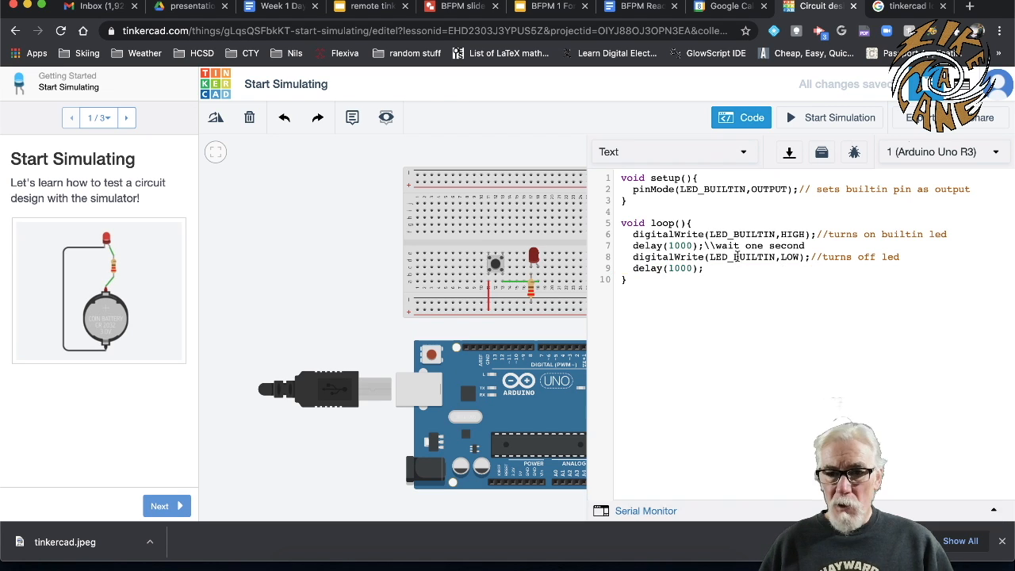
pyautogui.click(704, 246)
pyautogui.press('Delete')
pyautogui.press('Delete')
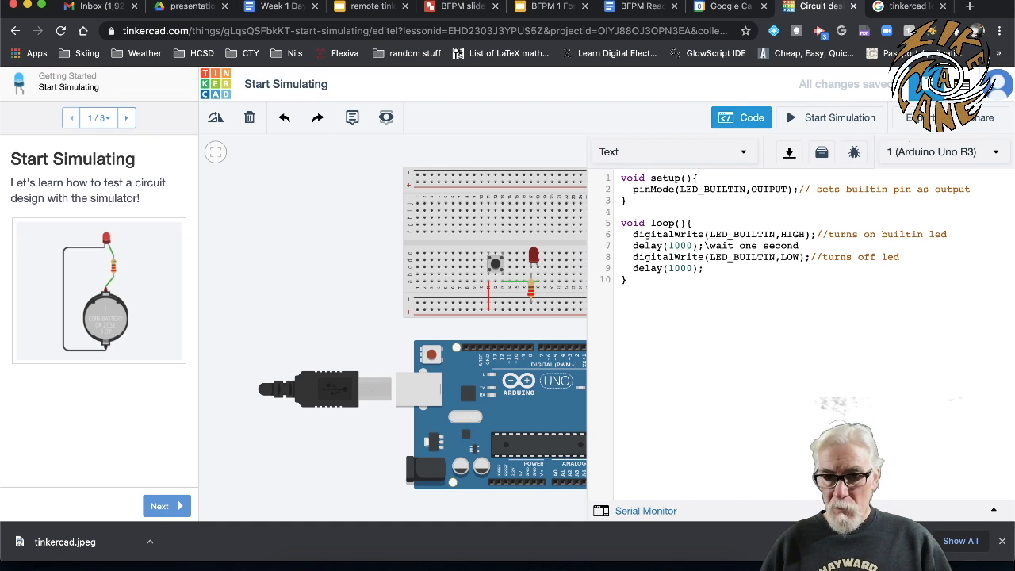
pyautogui.write('//')
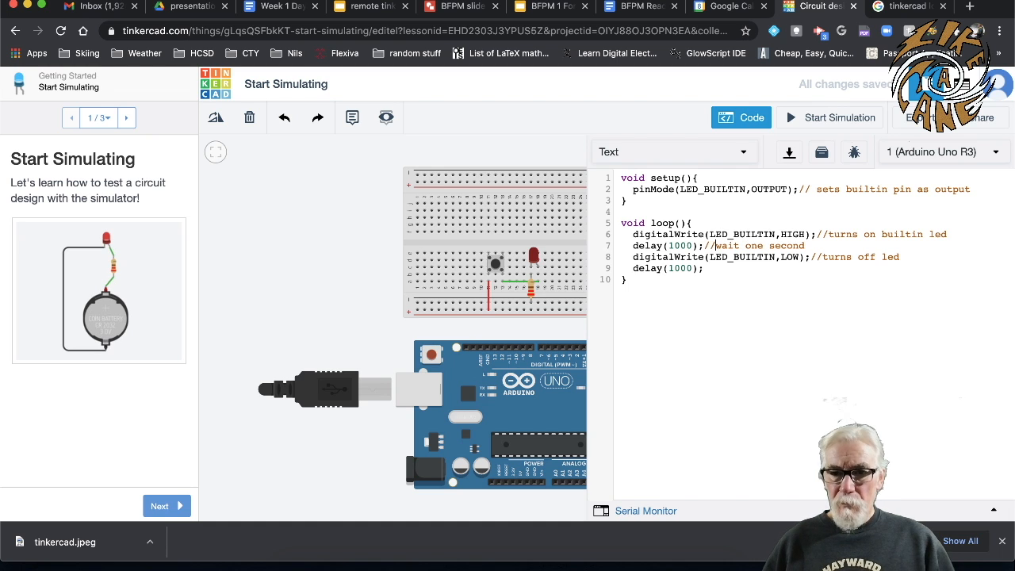
# Run the simulation to watch the Arduino's built-in LED blink, and stop it
pyautogui.click(796, 116)
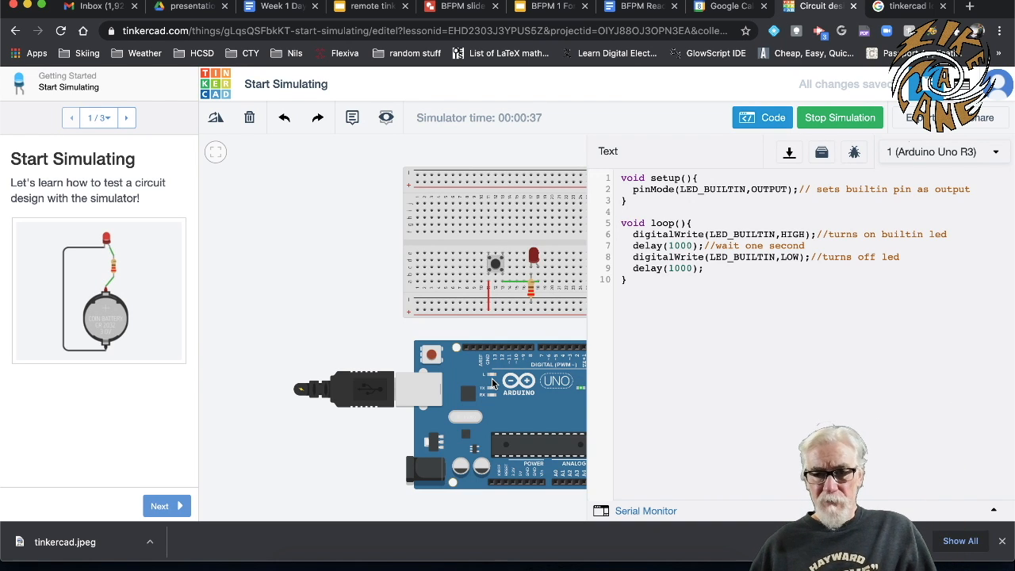
pyautogui.click(845, 119)
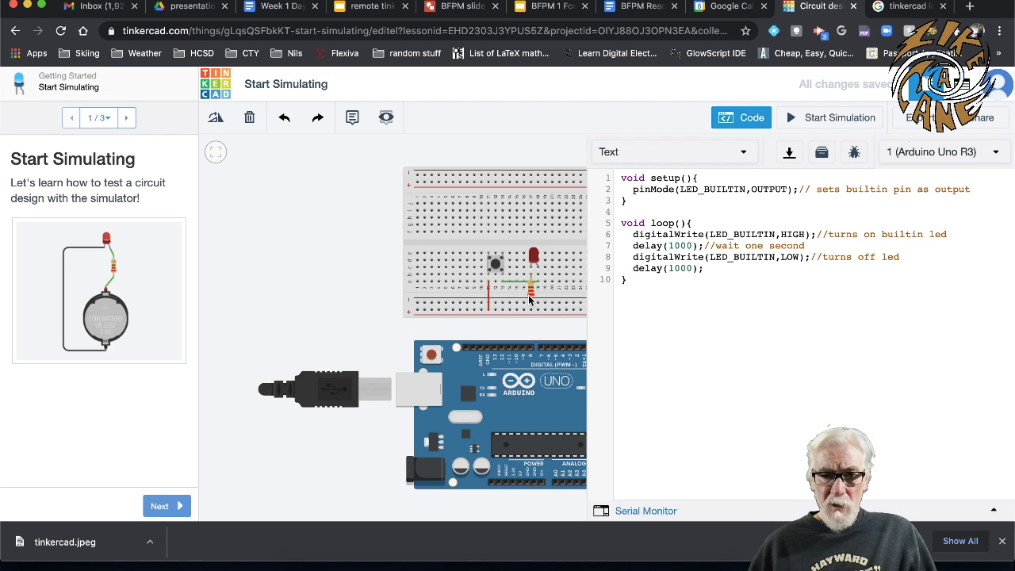
# Delete the pushbutton, the green wire and the red wire from the breadboard, keeping the LED and resistor
pyautogui.click(500, 262)
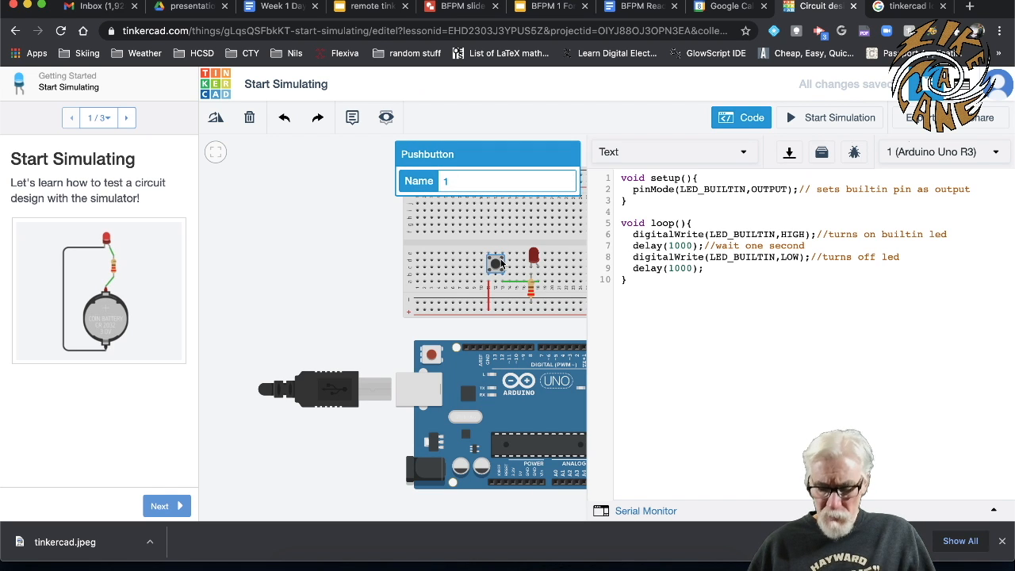
pyautogui.press('Delete')
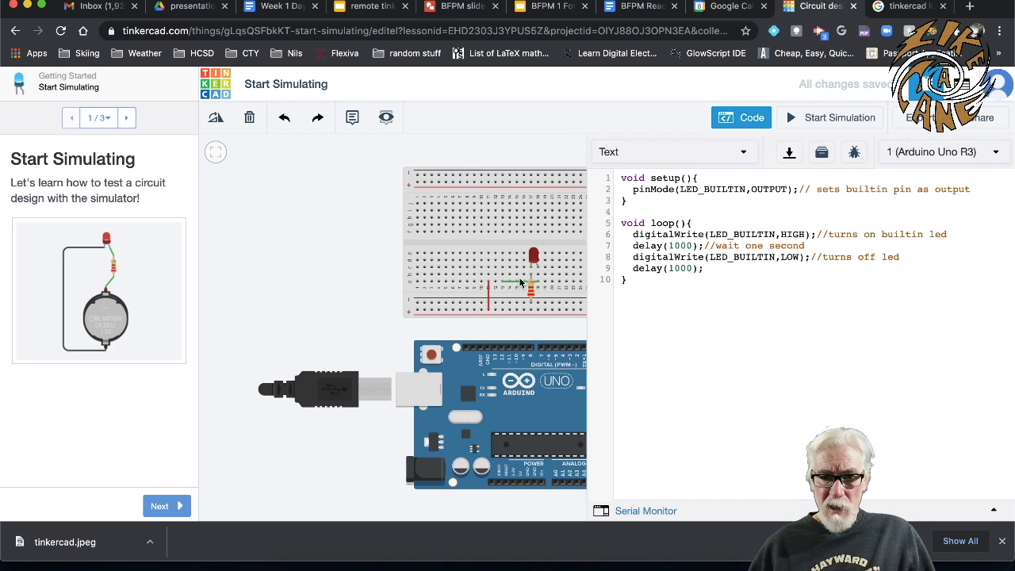
pyautogui.click(515, 282)
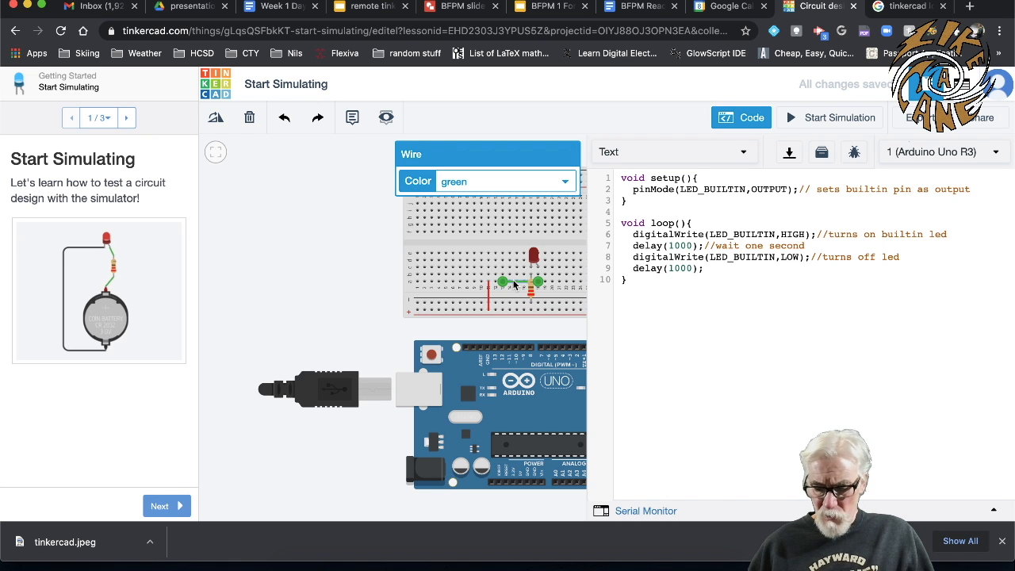
pyautogui.press('Delete')
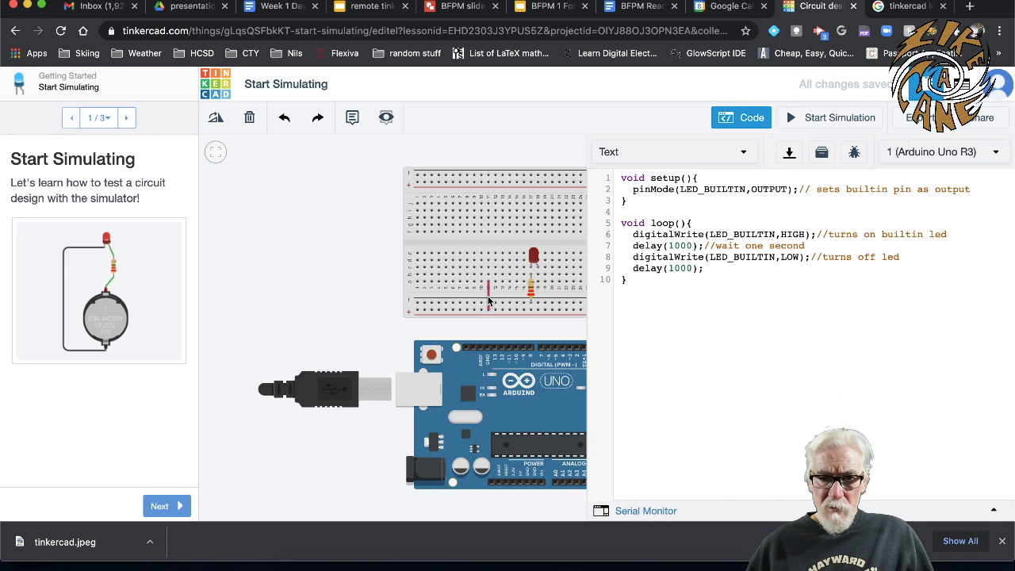
pyautogui.click(487, 300)
pyautogui.press('Delete')
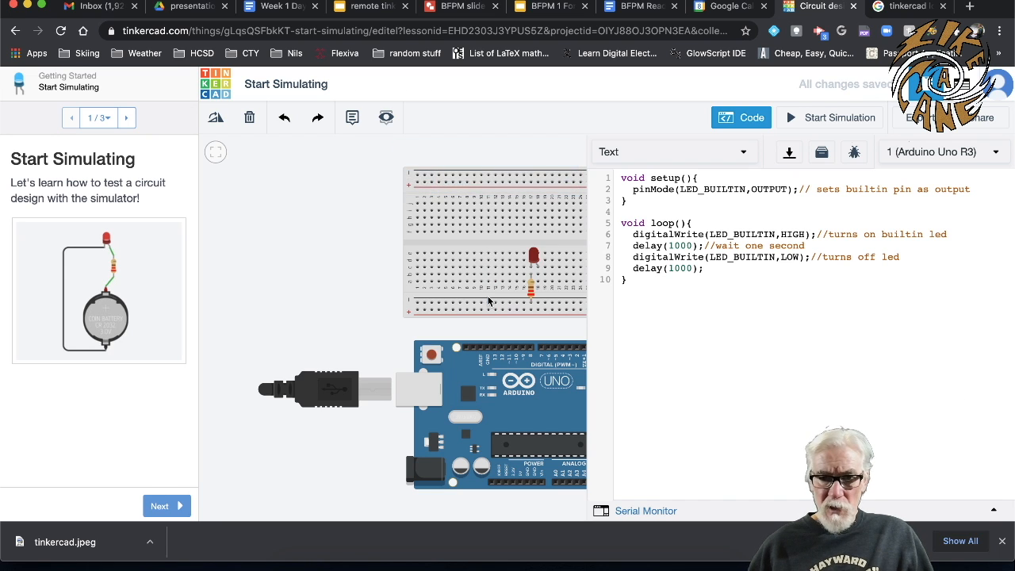
# Connect the LED's free leg on the breadboard to Arduino digital pin 13 with a green wire, working with the code editor hidden
pyautogui.click(536, 263)
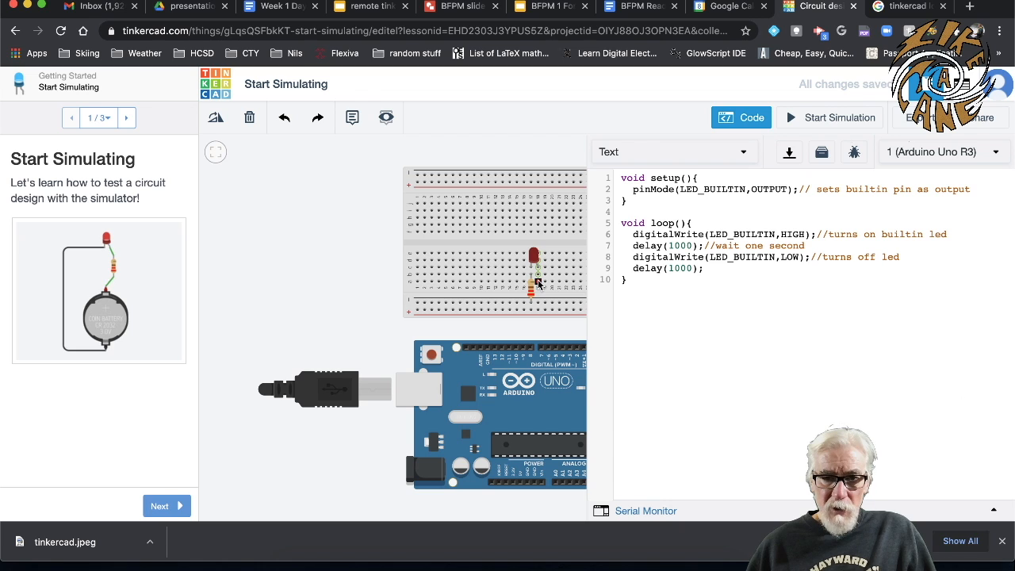
pyautogui.press('Escape')
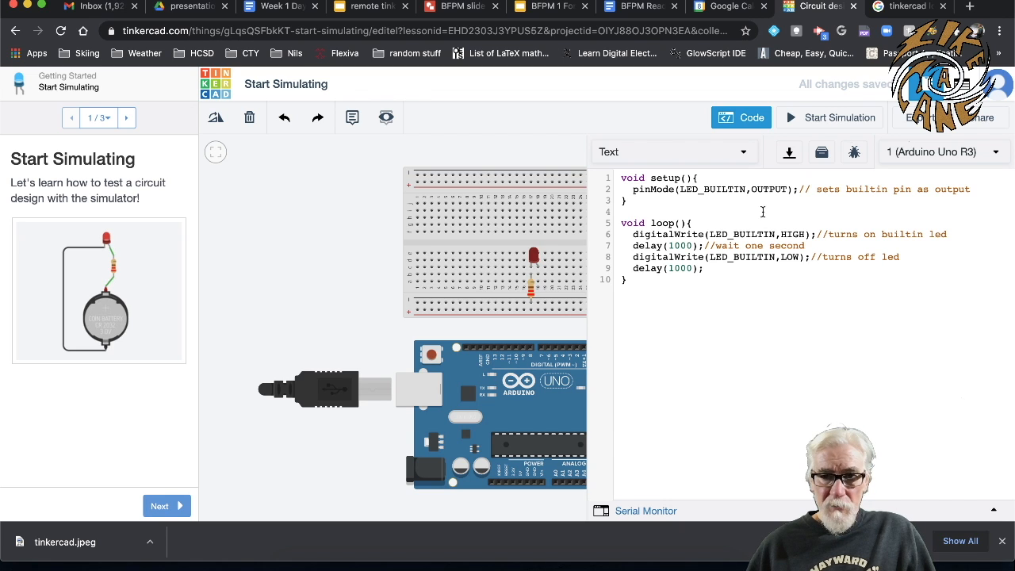
pyautogui.click(765, 118)
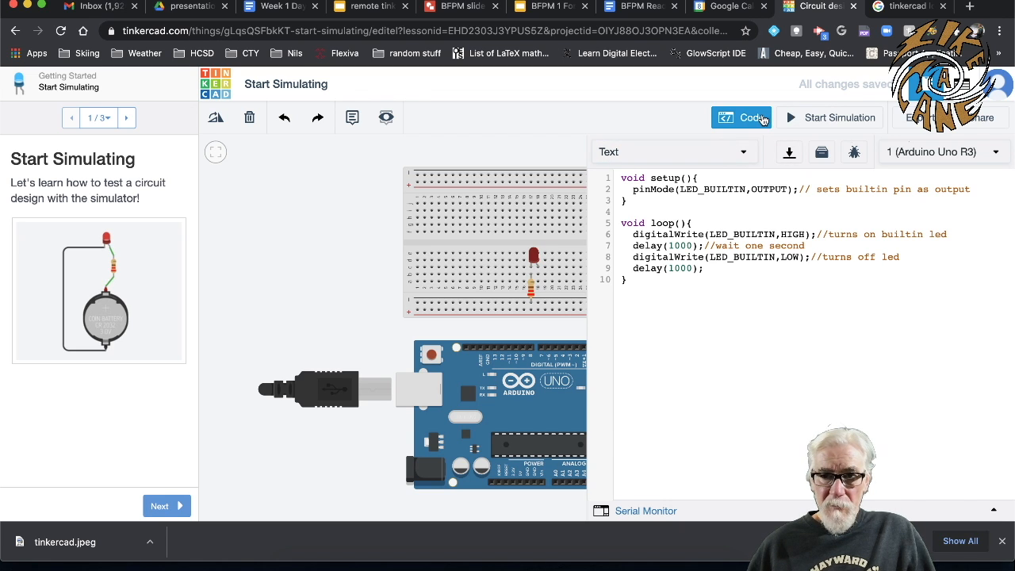
pyautogui.click(539, 275)
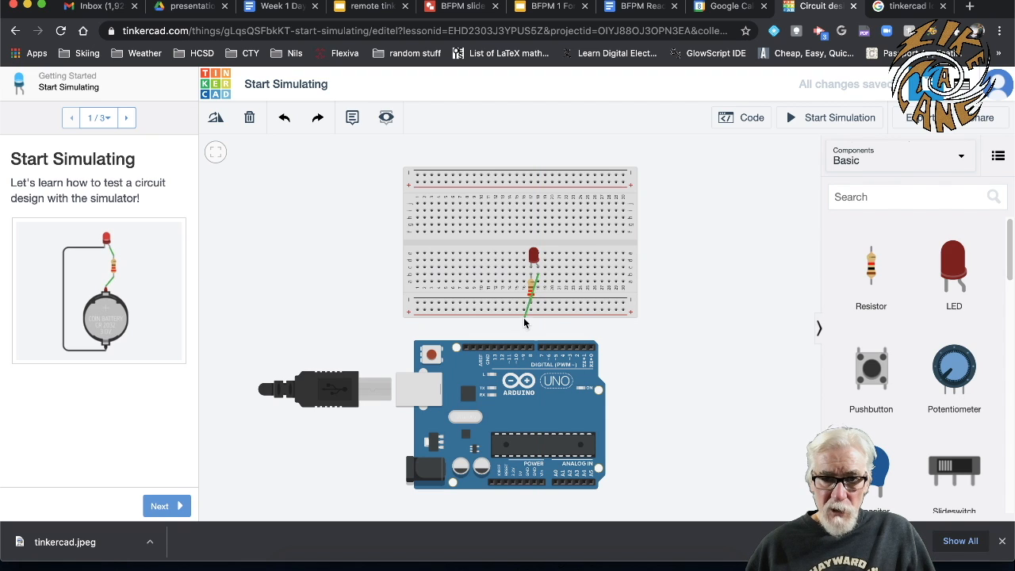
pyautogui.click(494, 351)
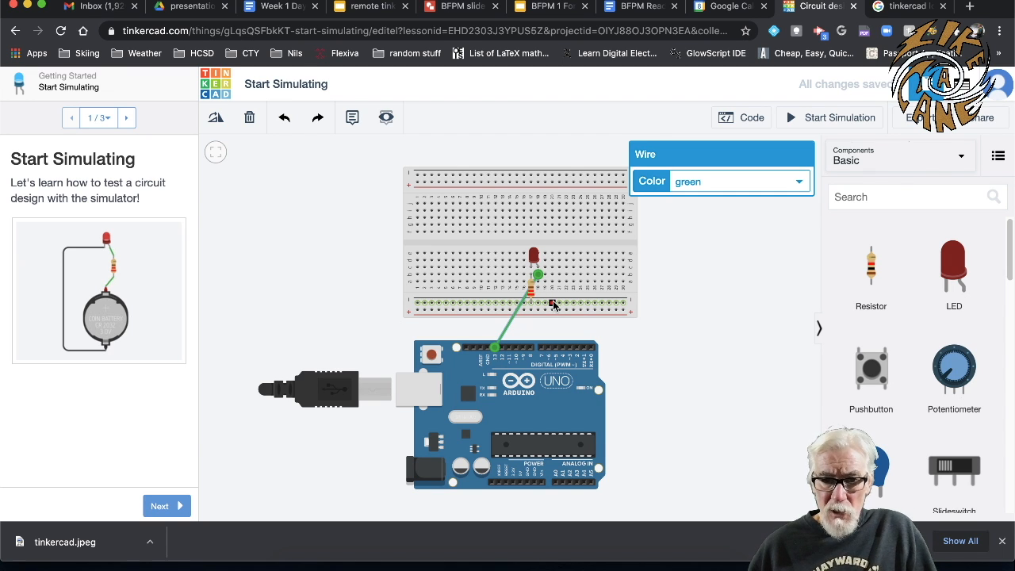
# Wire the breadboard's lower negative rail to the GND pin beside pin 13 and colour that wire black
pyautogui.click(481, 309)
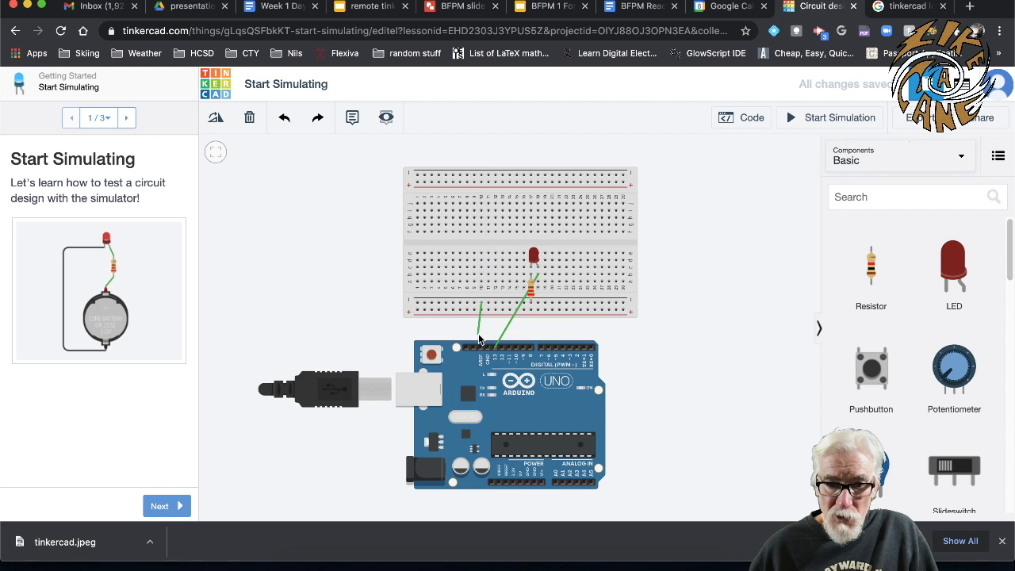
pyautogui.click(477, 338)
pyautogui.moveTo(477, 341); pyautogui.dragTo(490, 352)
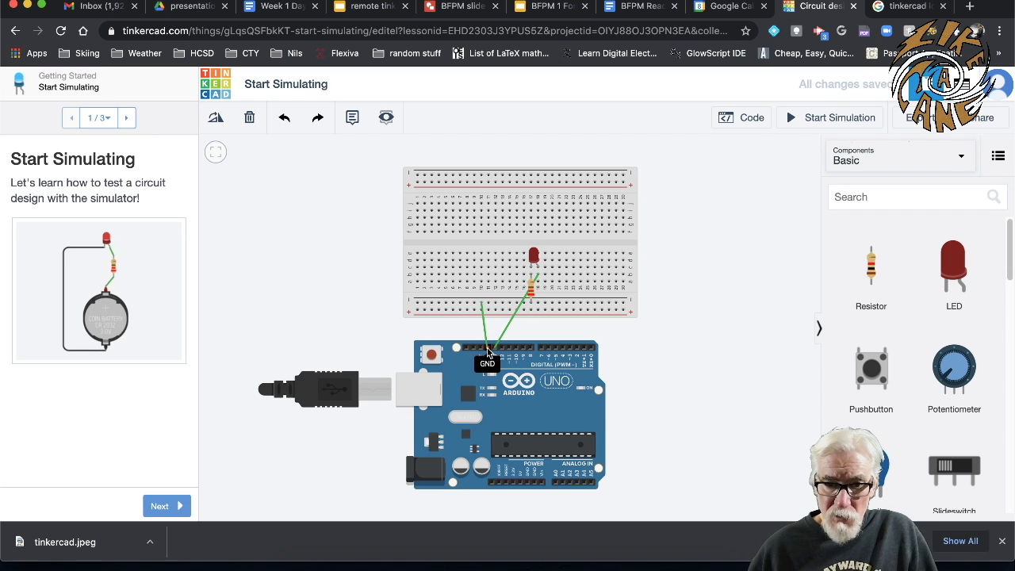
pyautogui.click(489, 353)
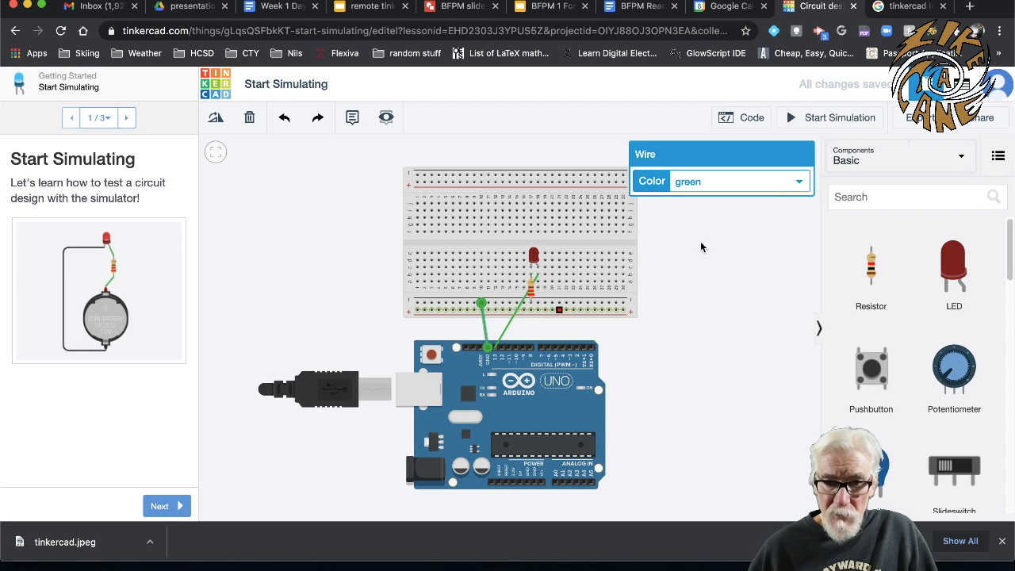
pyautogui.click(768, 194)
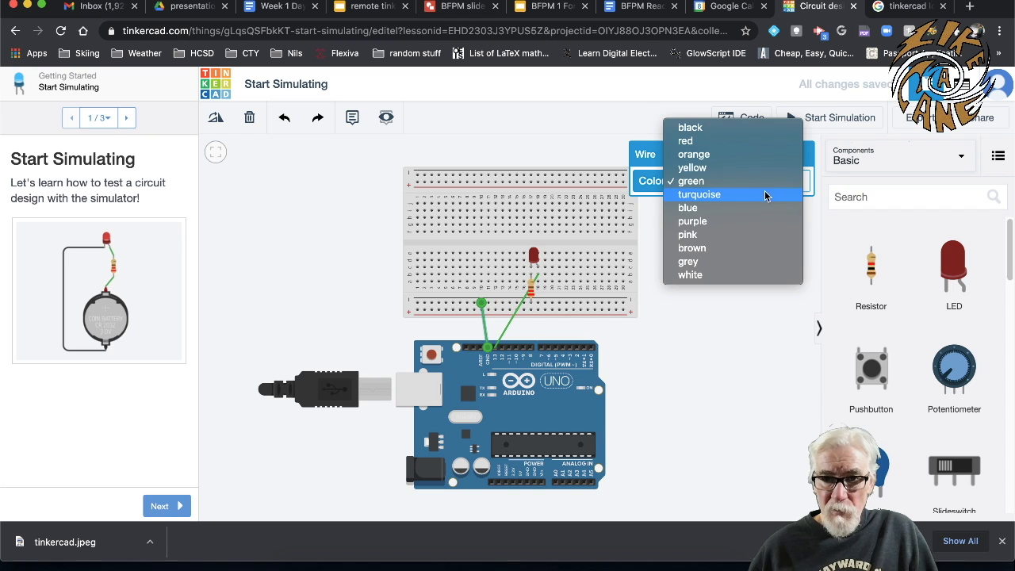
pyautogui.click(748, 128)
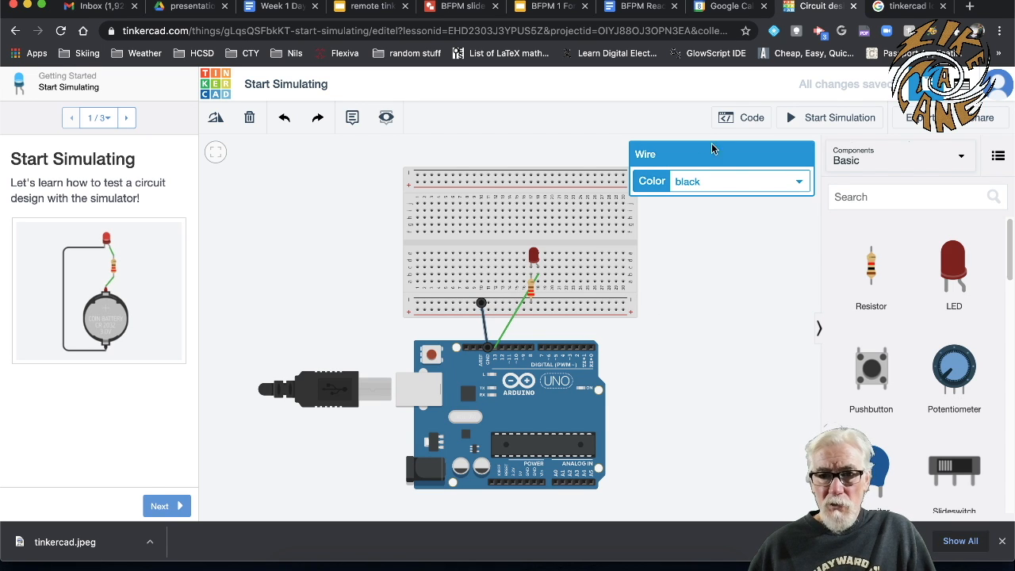
# Show the code and replace LED_BUILTIN with 13 in the pinMode line
pyautogui.click(735, 118)
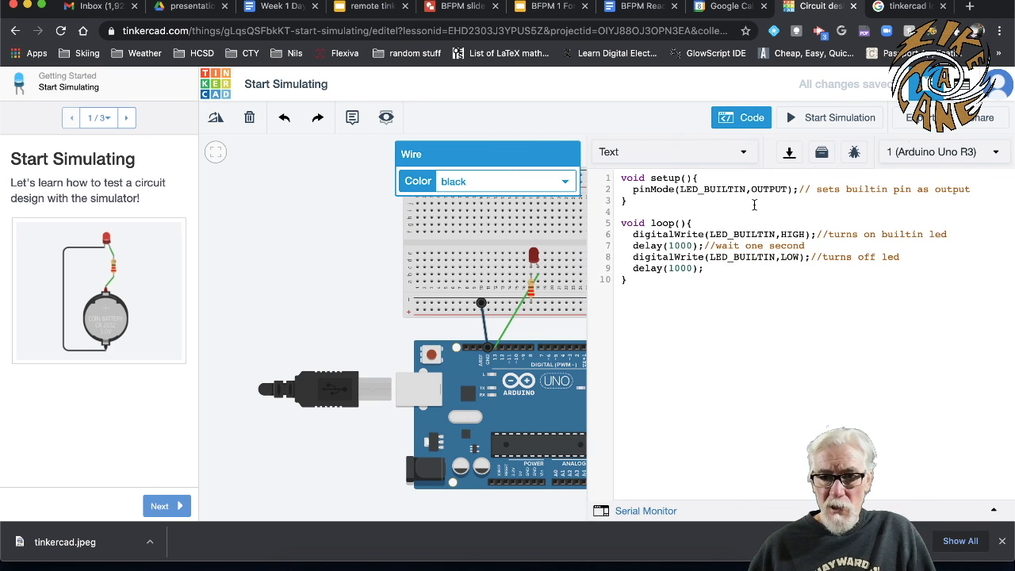
pyautogui.click(747, 190)
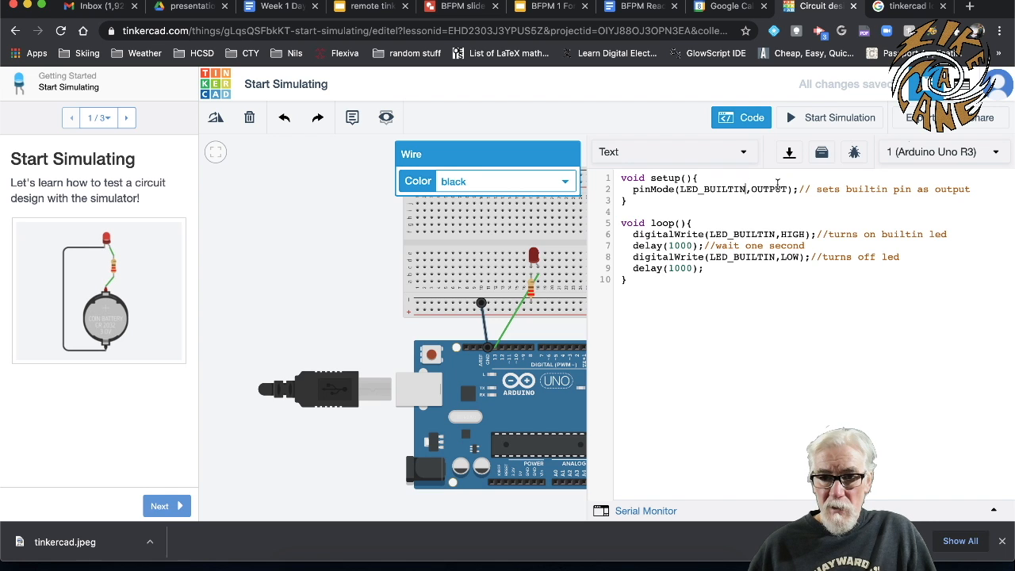
pyautogui.press('BackSpace')
pyautogui.press('BackSpace')
pyautogui.press('BackSpace')
pyautogui.press('BackSpace')
pyautogui.press('BackSpace')
pyautogui.press('BackSpace')
pyautogui.press('BackSpace')
pyautogui.press('BackSpace')
pyautogui.press('BackSpace')
pyautogui.press('BackSpace')
pyautogui.press('BackSpace')
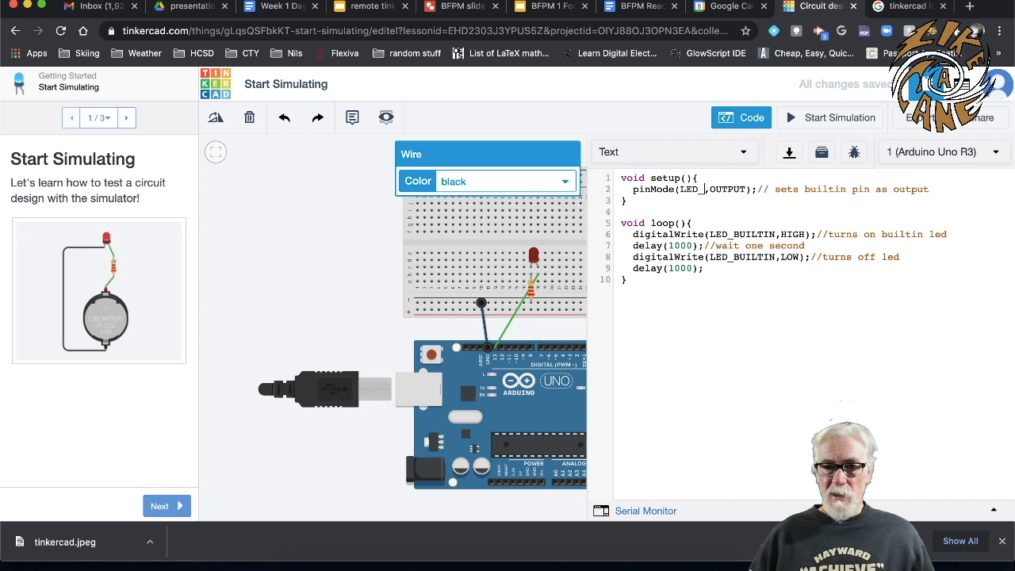
pyautogui.write('13')
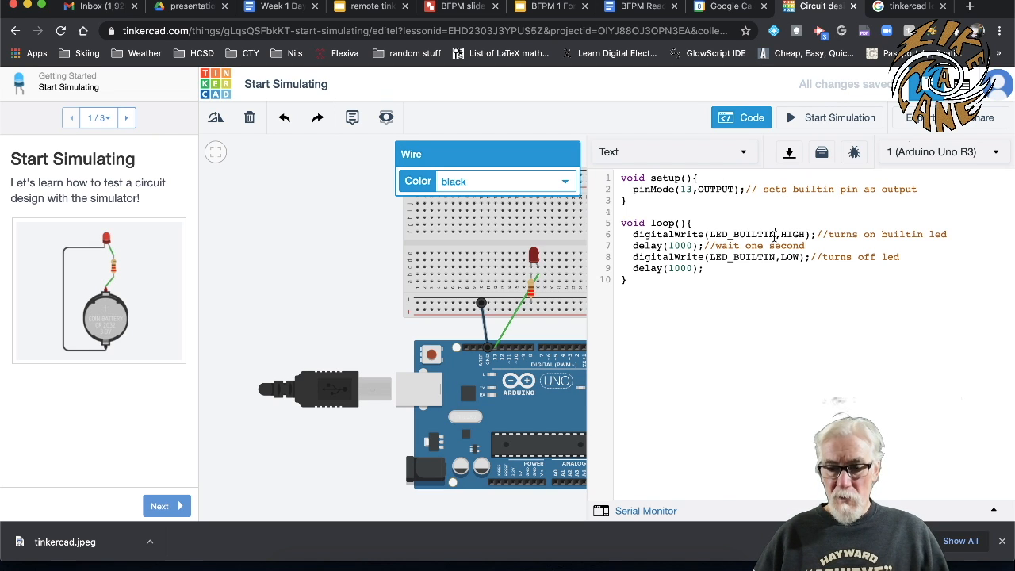
# Replace LED_BUILTIN with 13 in the digitalWrite line that sets the pin HIGH
pyautogui.click(775, 234)
pyautogui.press('BackSpace')
pyautogui.press('BackSpace')
pyautogui.press('BackSpace')
pyautogui.press('BackSpace')
pyautogui.press('BackSpace')
pyautogui.press('BackSpace')
pyautogui.press('BackSpace')
pyautogui.press('BackSpace')
pyautogui.press('BackSpace')
pyautogui.press('BackSpace')
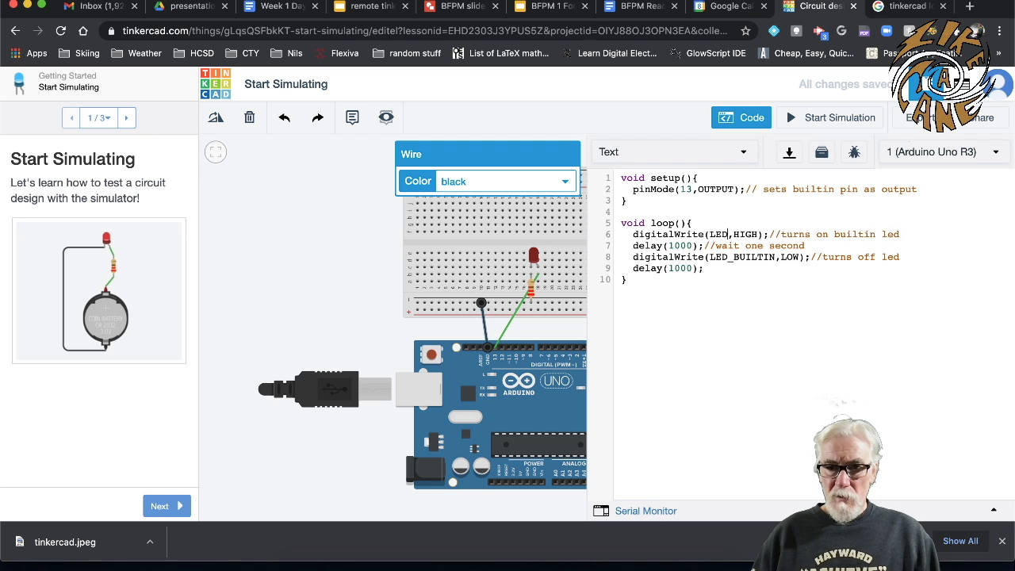
pyautogui.press('BackSpace')
pyautogui.write('13')
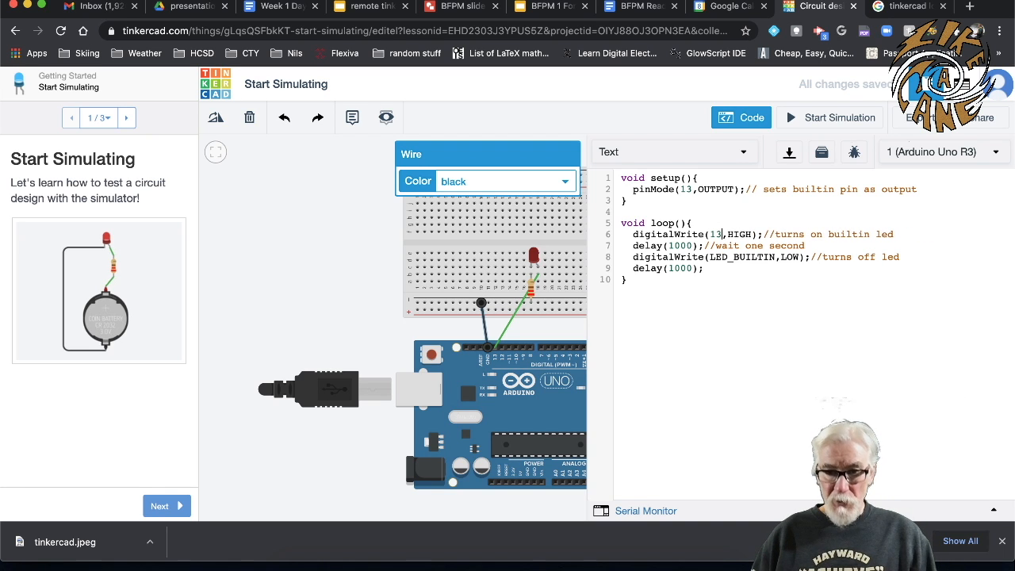
# Replace LED_BUILTIN with 13 in the digitalWrite LOW line, and test the blinking in a simulation run before stopping it
pyautogui.click(773, 257)
pyautogui.press('BackSpace')
pyautogui.press('BackSpace')
pyautogui.press('BackSpace')
pyautogui.press('BackSpace')
pyautogui.press('BackSpace')
pyautogui.press('BackSpace')
pyautogui.press('BackSpace')
pyautogui.press('BackSpace')
pyautogui.press('BackSpace')
pyautogui.press('BackSpace')
pyautogui.press('BackSpace')
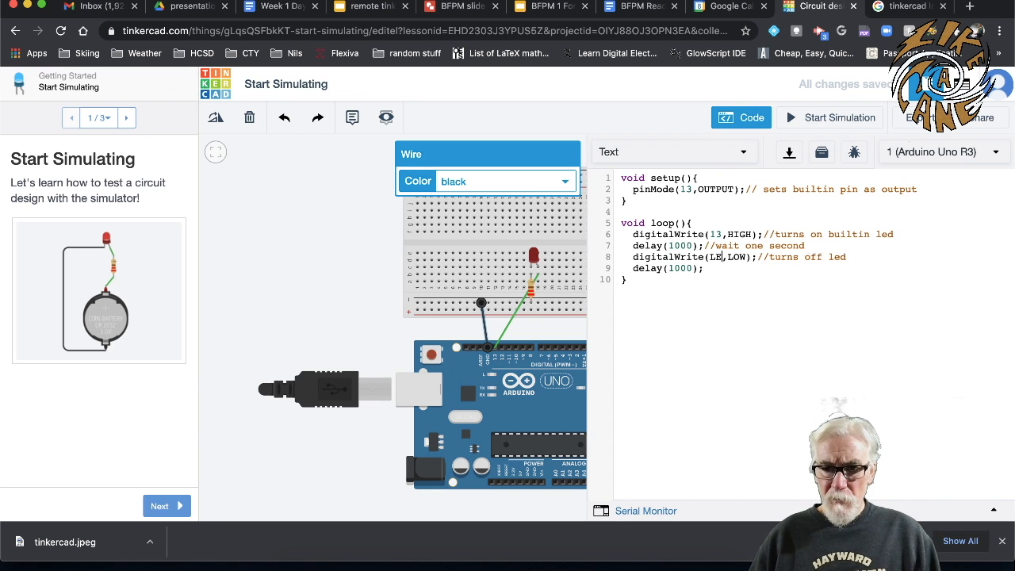
pyautogui.write('13')
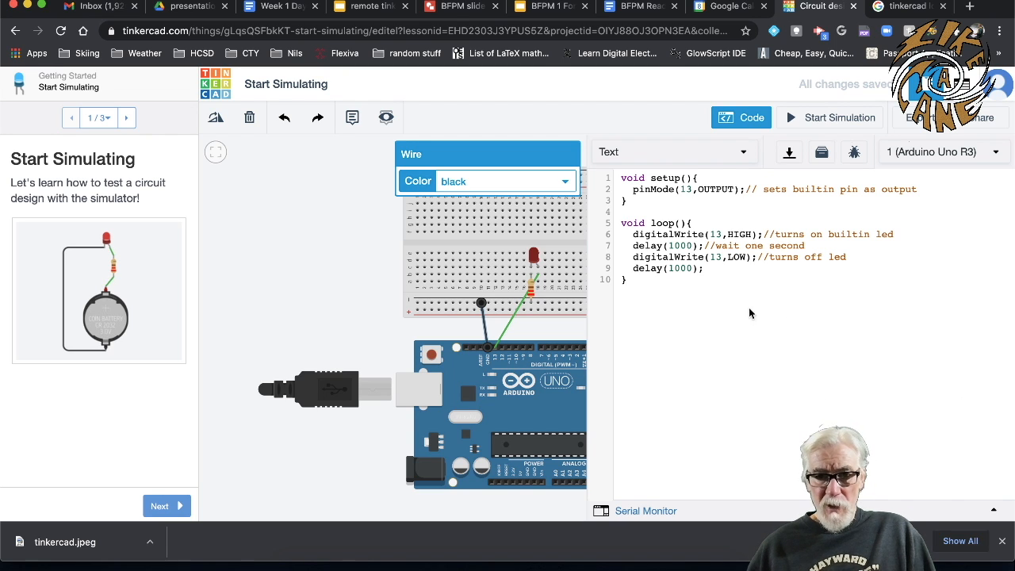
pyautogui.click(799, 117)
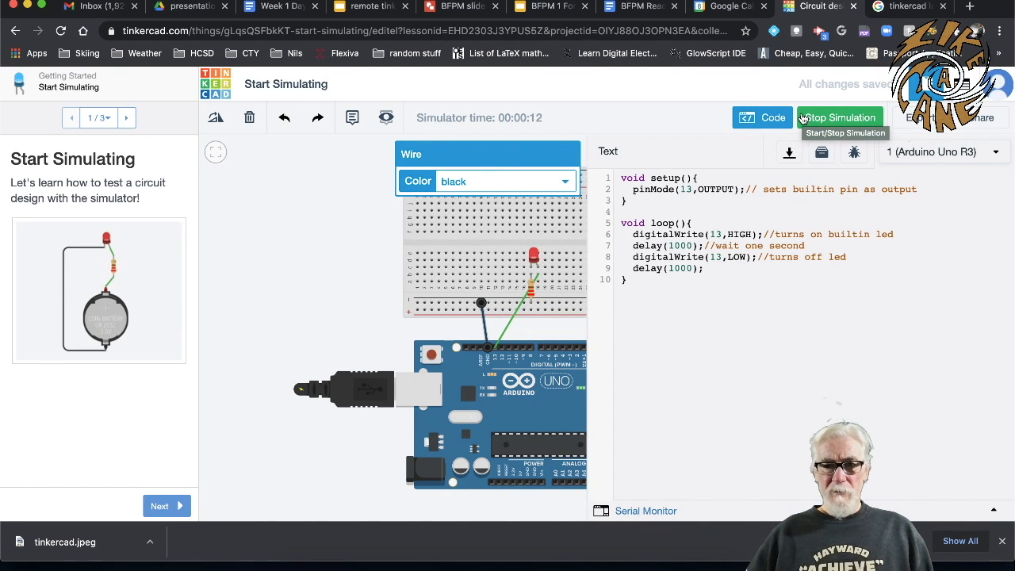
pyautogui.click(803, 117)
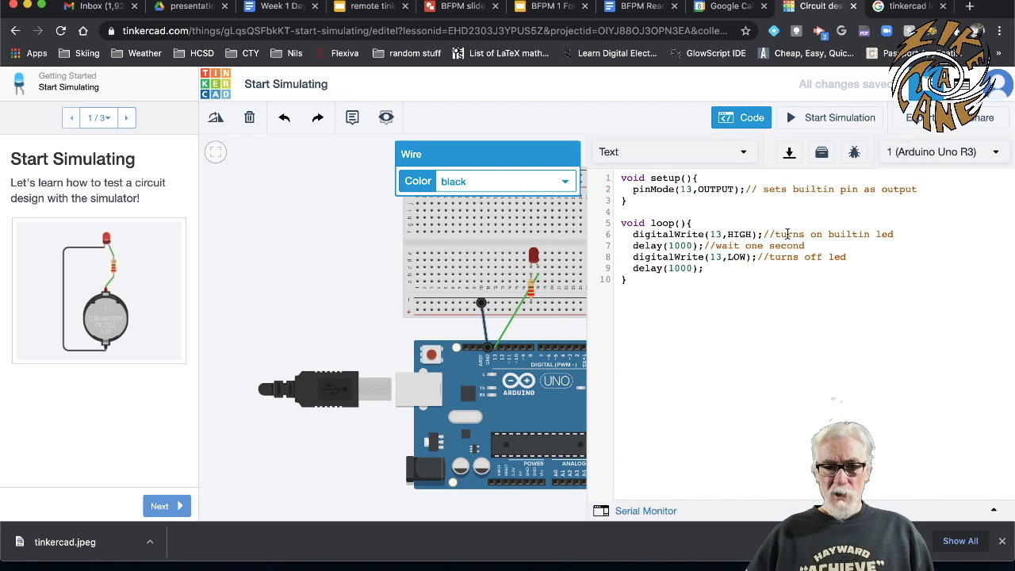
# Move the green wire's Arduino end from pin 13 to pin 7 and set the pinMode pin to 7
pyautogui.click(508, 328)
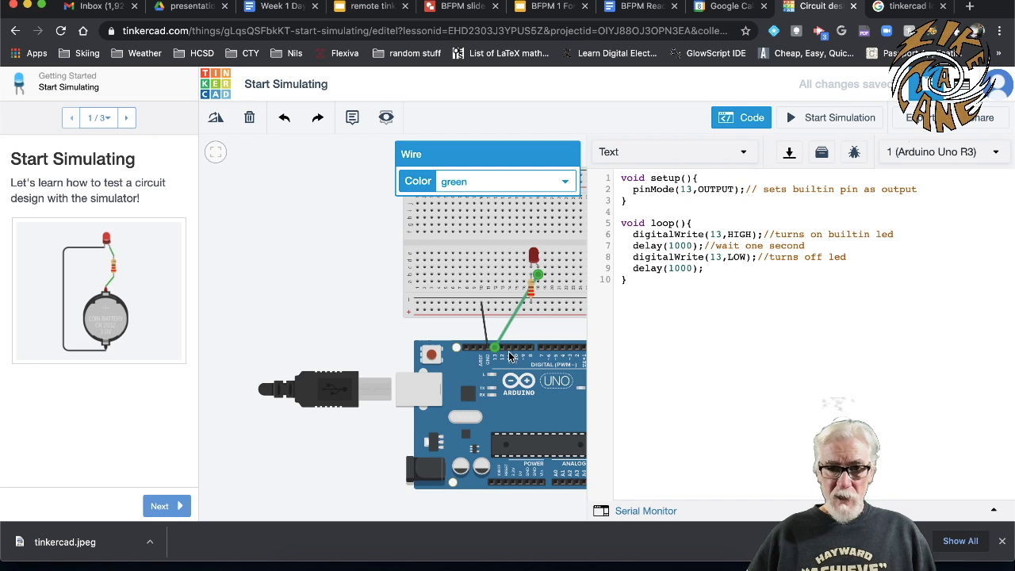
pyautogui.moveTo(494, 349); pyautogui.dragTo(544, 350)
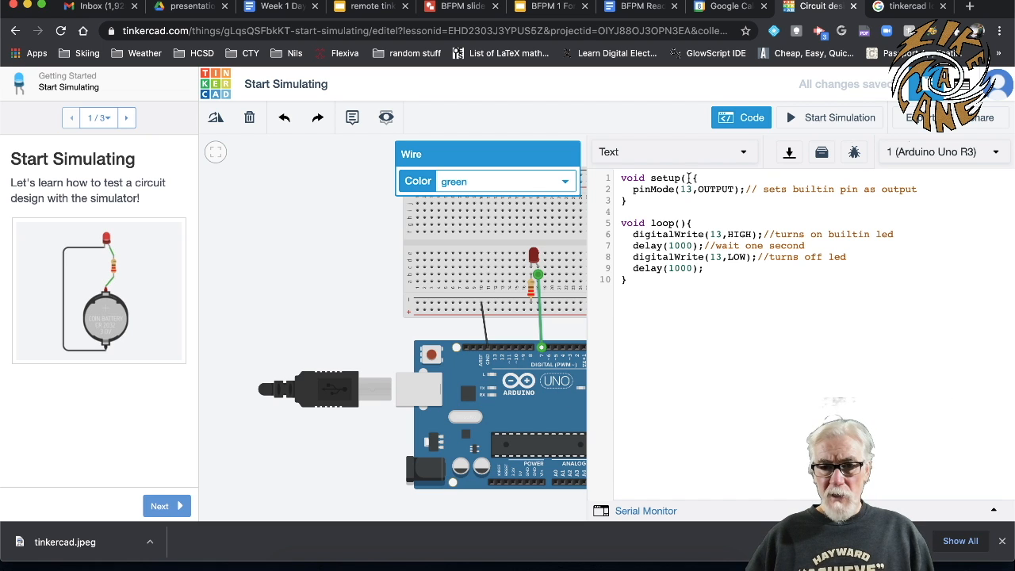
pyautogui.press('BackSpace')
pyautogui.press('BackSpace')
pyautogui.write('7')
# Set the pin to 7 in both digitalWrite lines and start the simulation
pyautogui.click(722, 234)
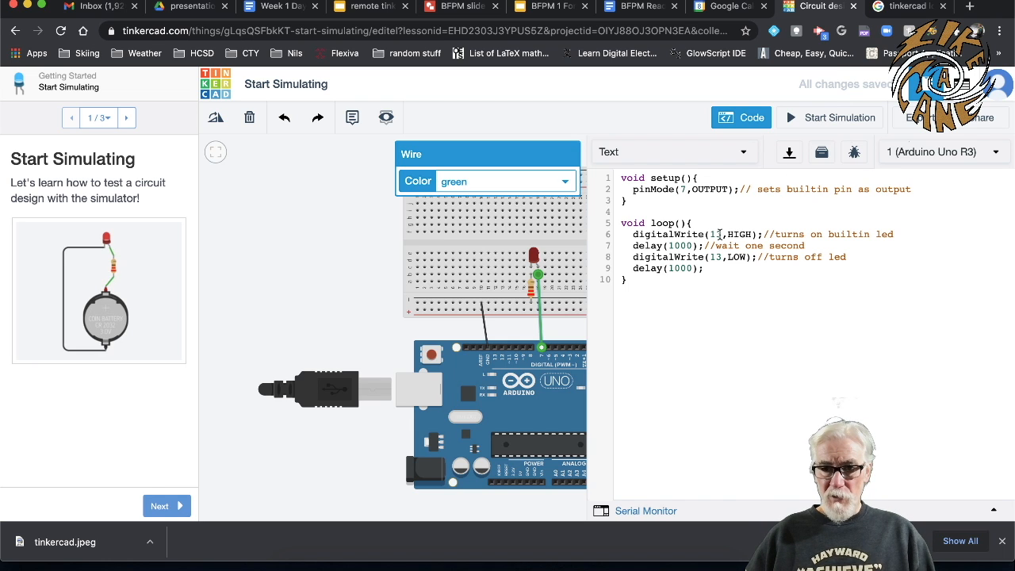
pyautogui.press('BackSpace')
pyautogui.press('BackSpace')
pyautogui.write('7')
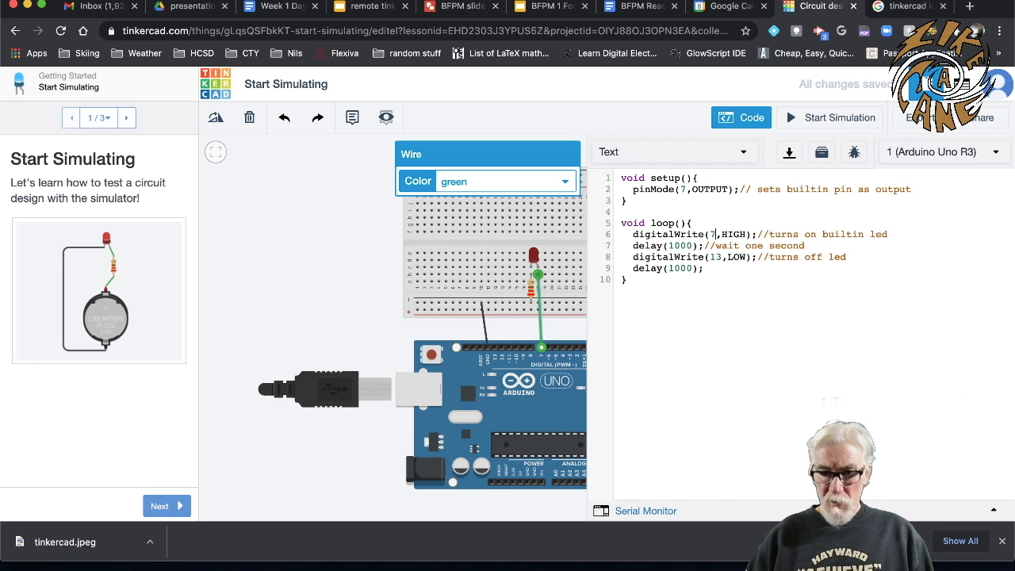
pyautogui.click(722, 256)
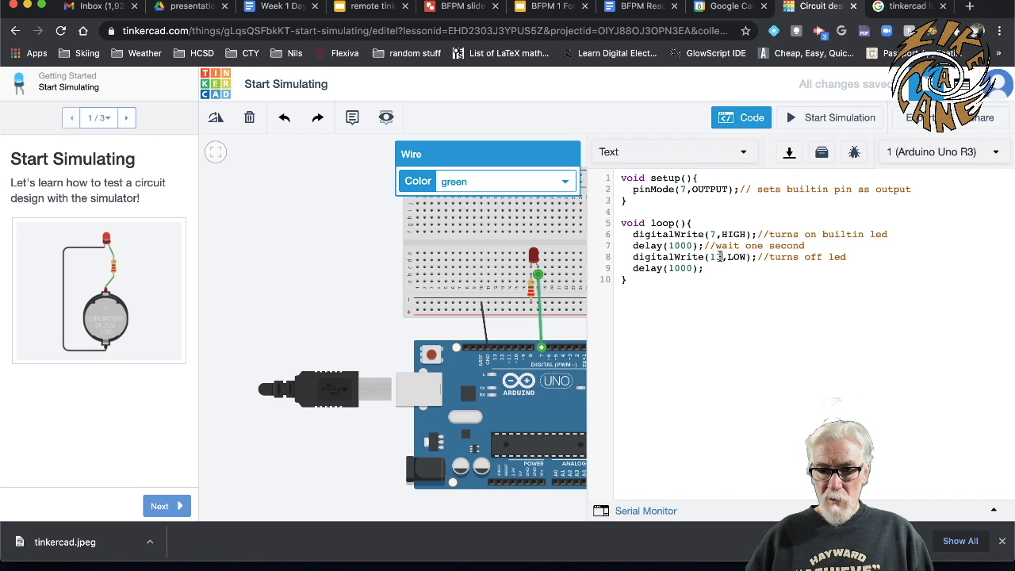
pyautogui.press('BackSpace')
pyautogui.press('BackSpace')
pyautogui.write('7')
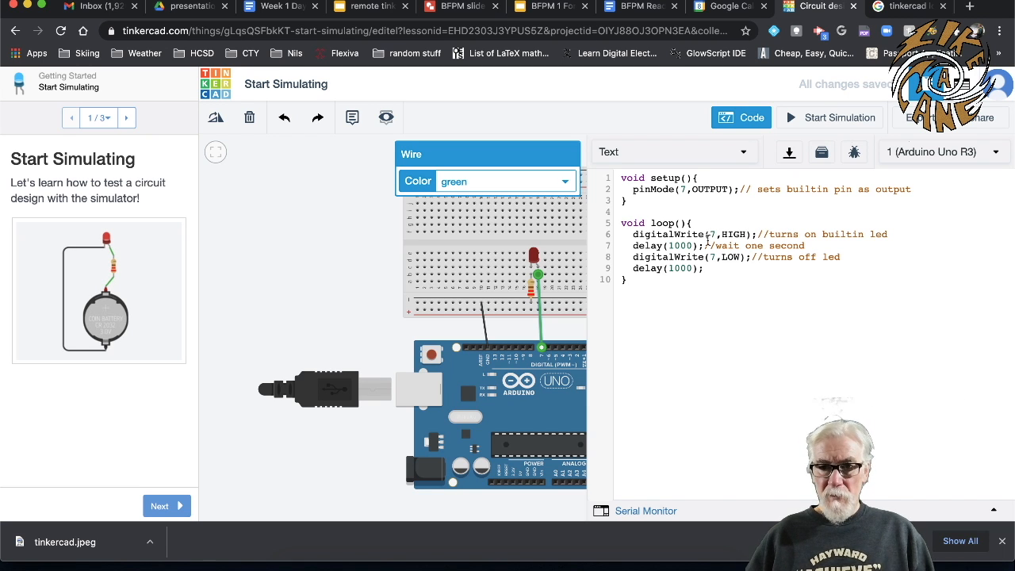
pyautogui.click(804, 124)
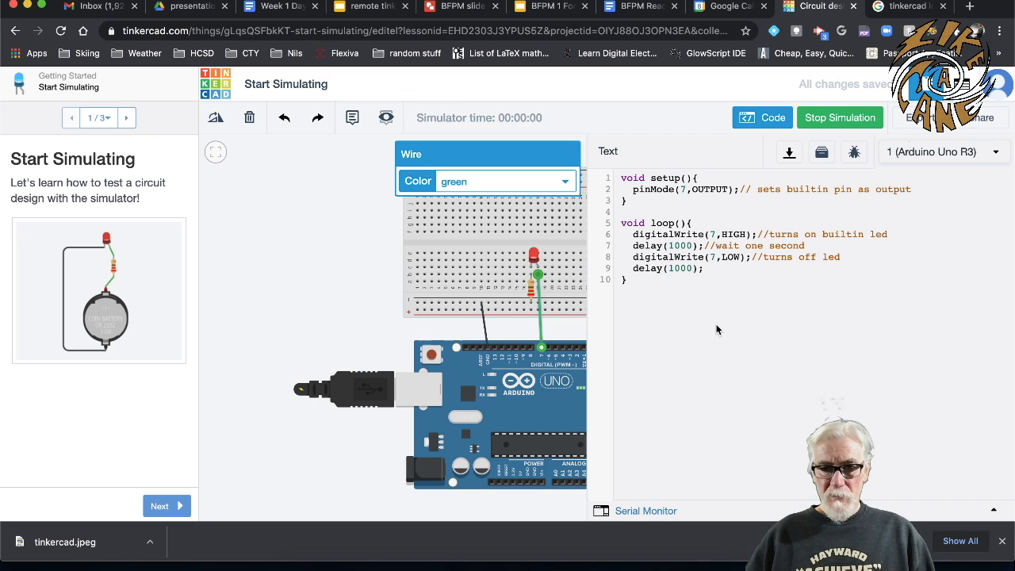